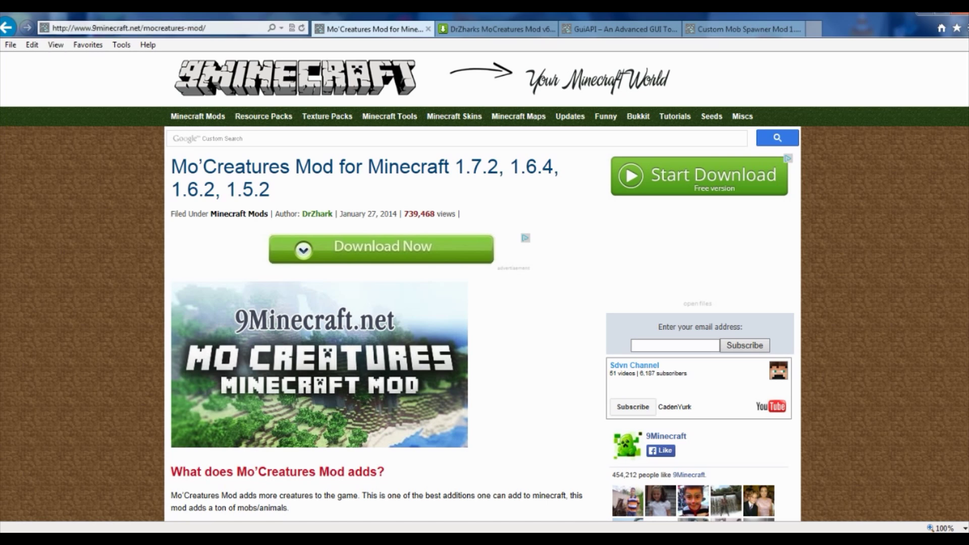
Step: Look over the opening section of the Mo'Creatures Mod page and highlight its web address
click(148, 28)
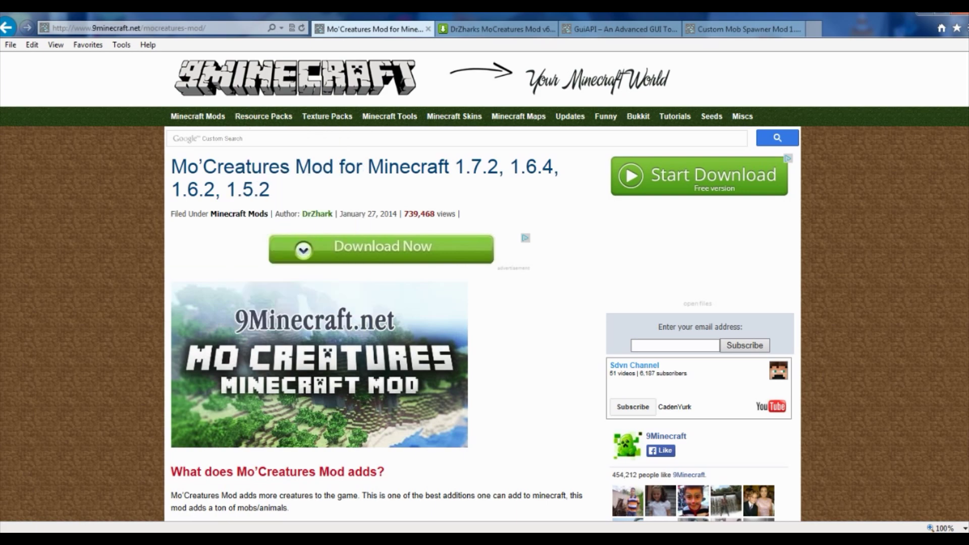
scroll(484, 286, down, 3)
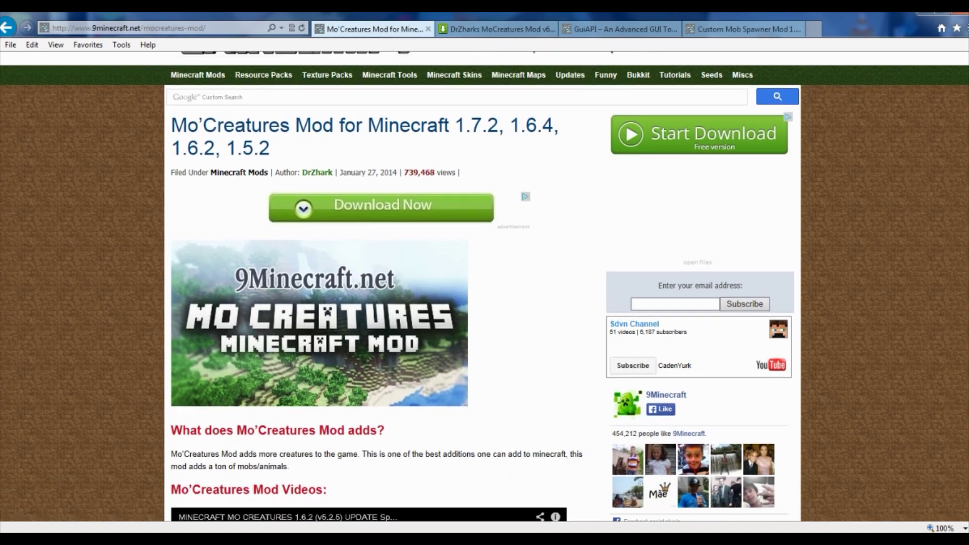
scroll(485, 286, down, 3)
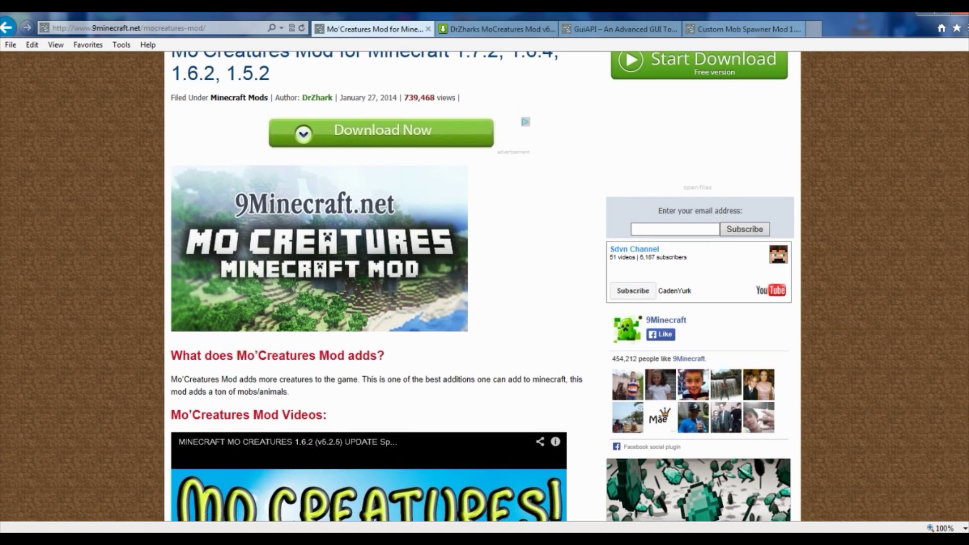
scroll(485, 286, down, 10)
scroll(484, 286, up, 15)
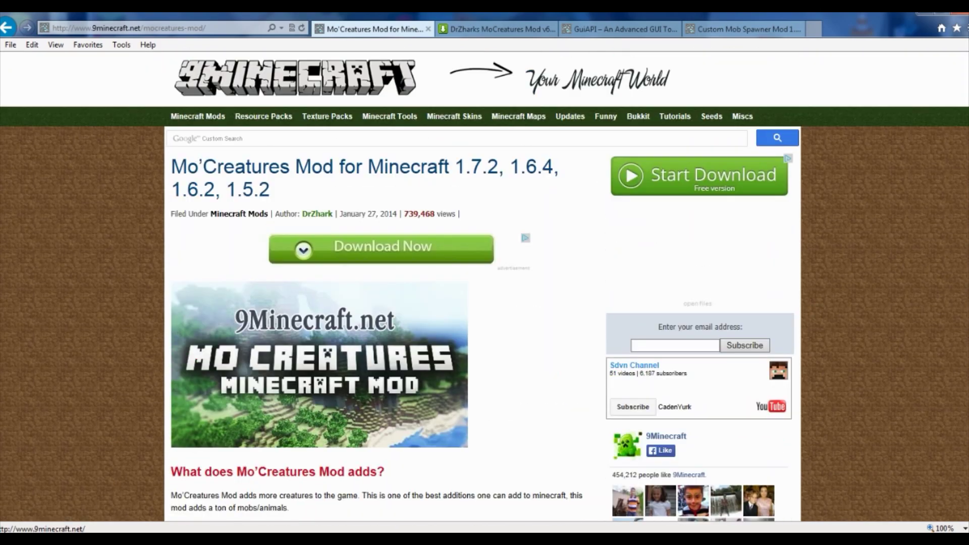
click(129, 28)
mouse_move(198, 116)
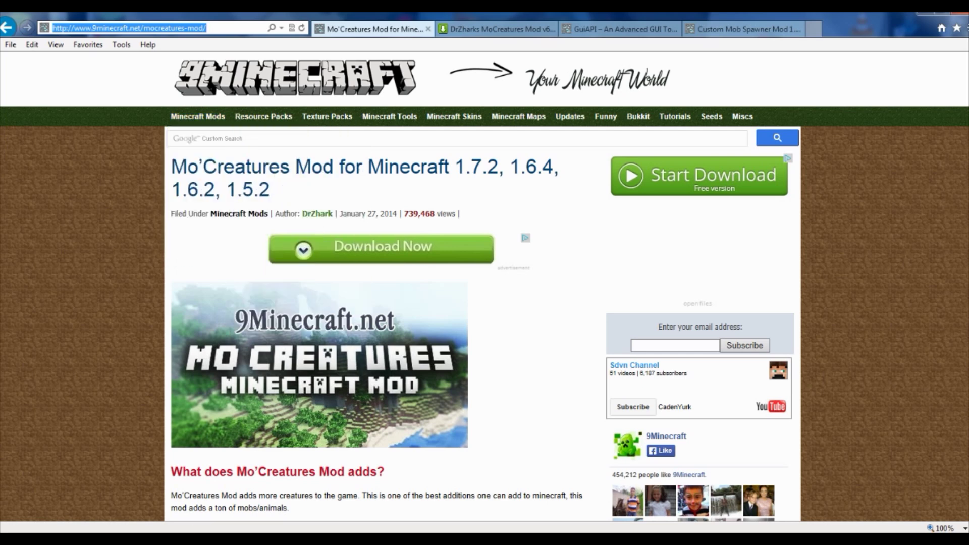
Step: Read through the Mo'Creatures Mod page's list of added creatures and its installation instructions
scroll(485, 286, down, 1)
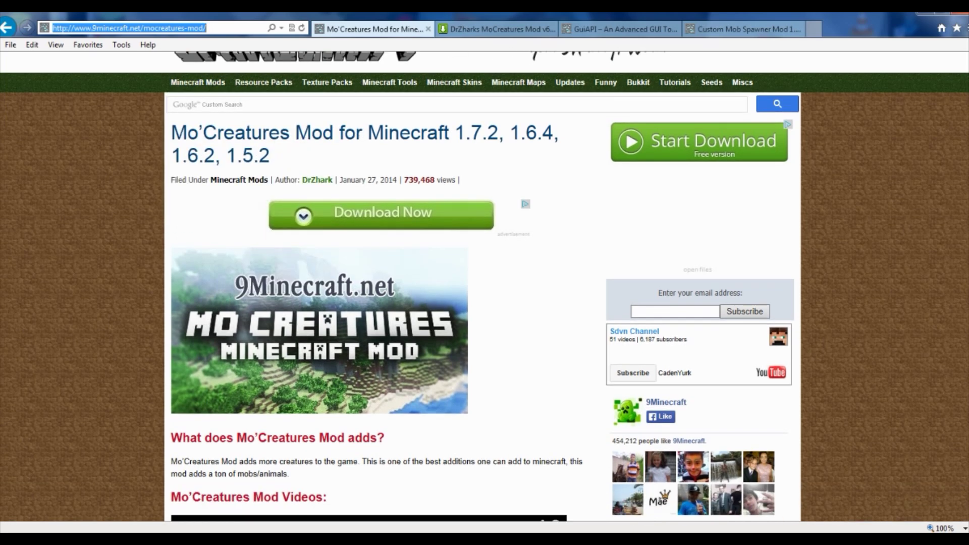
scroll(485, 286, down, 20)
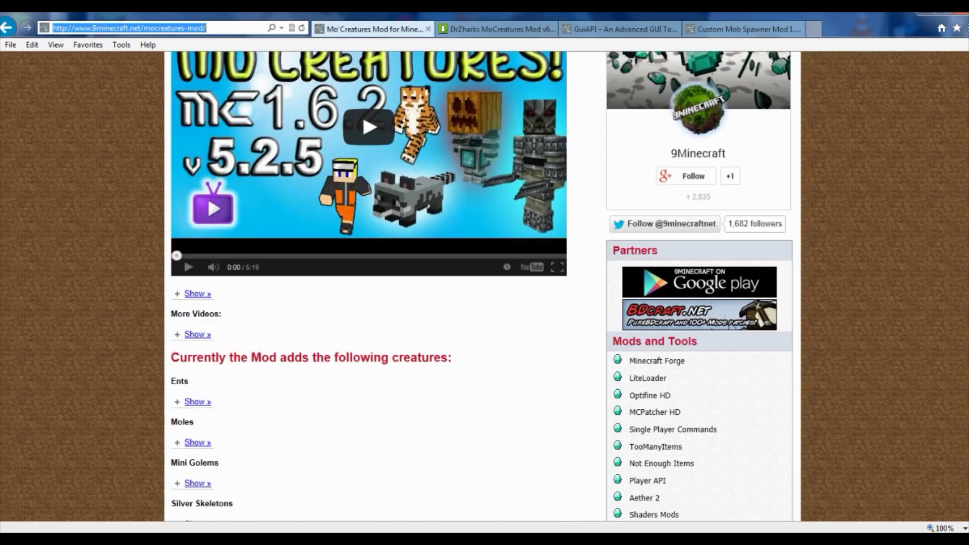
scroll(485, 286, down, 20)
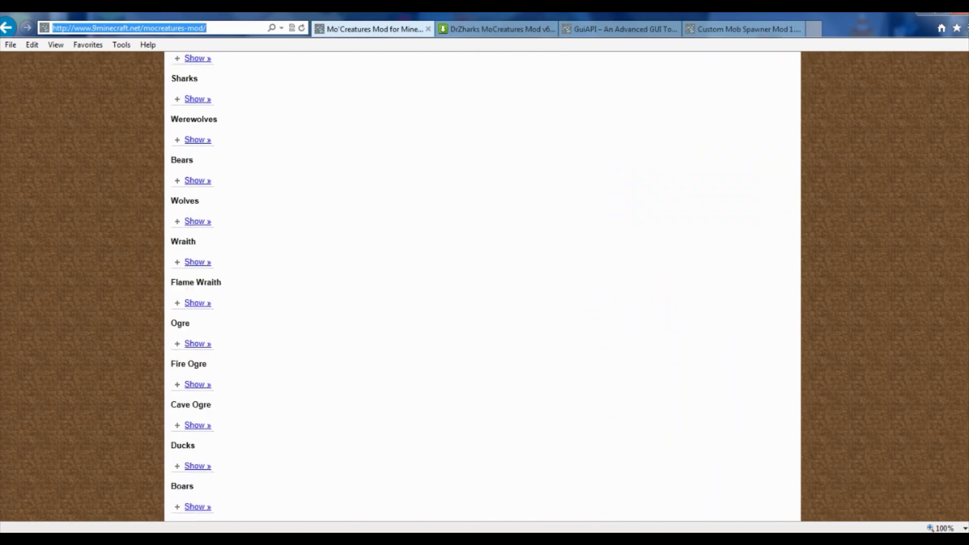
scroll(484, 286, up, 20)
scroll(485, 286, down, 20)
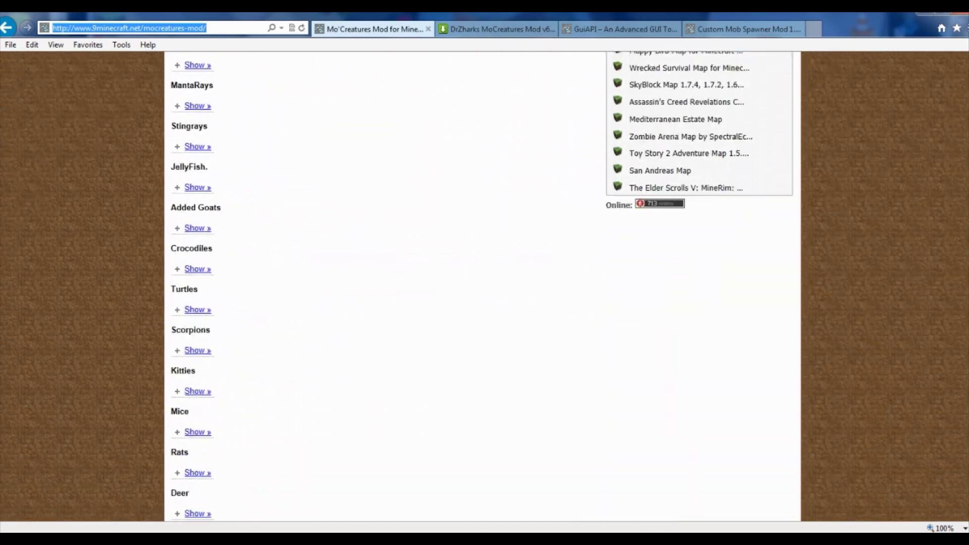
scroll(485, 287, down, 3)
scroll(485, 286, up, 1)
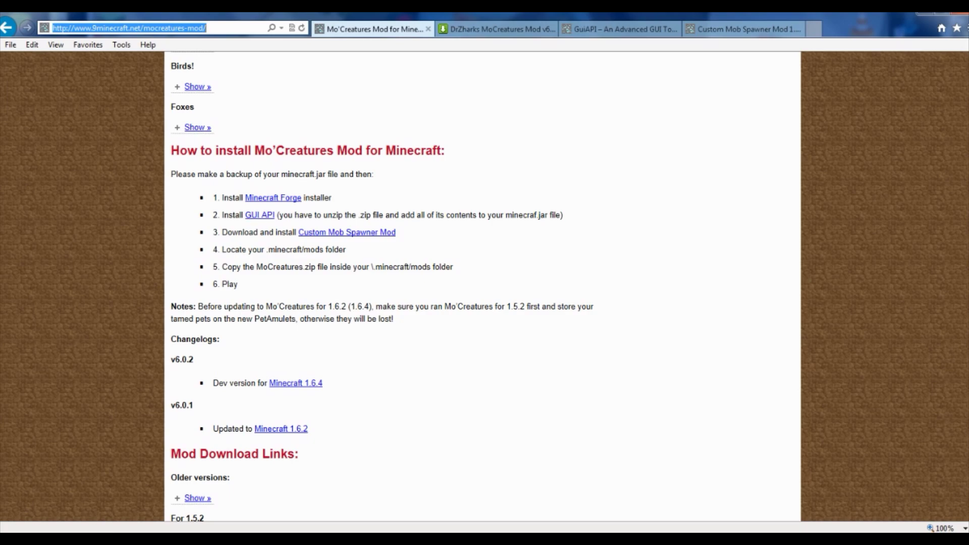
scroll(484, 286, up, 7)
scroll(485, 286, down, 5)
scroll(260, 293, down, 1)
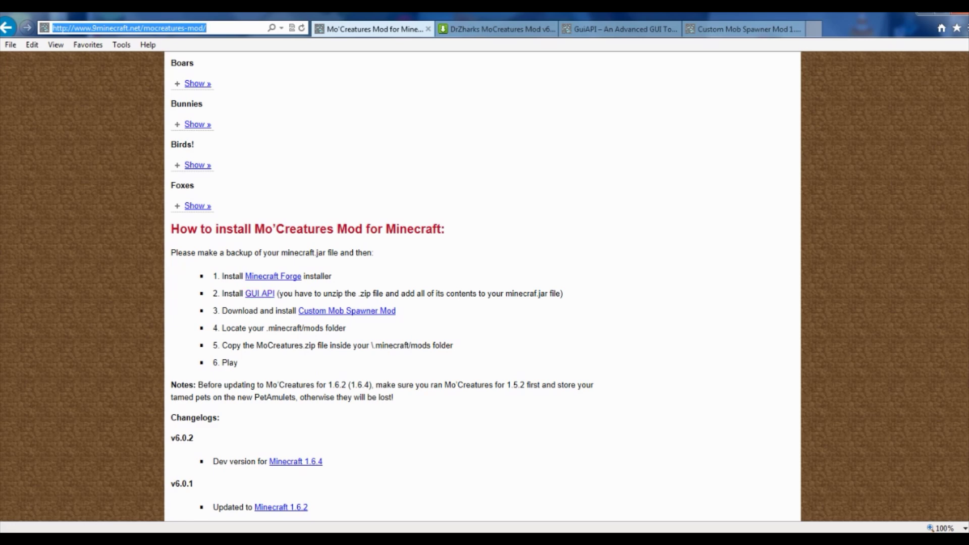
Step: Open the GuiAPI page and examine its installation notes and the download links for Minecraft 1.6.2
click(625, 29)
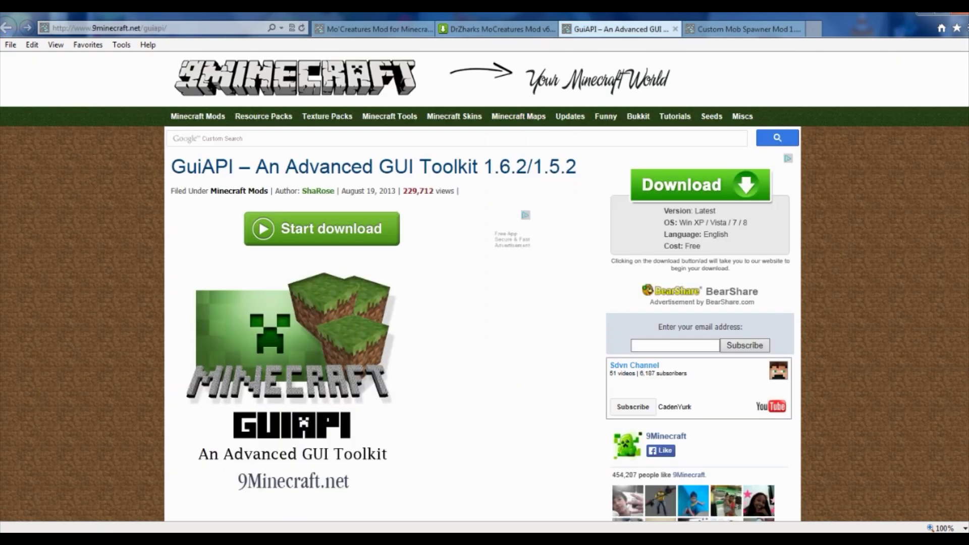
scroll(485, 287, down, 3)
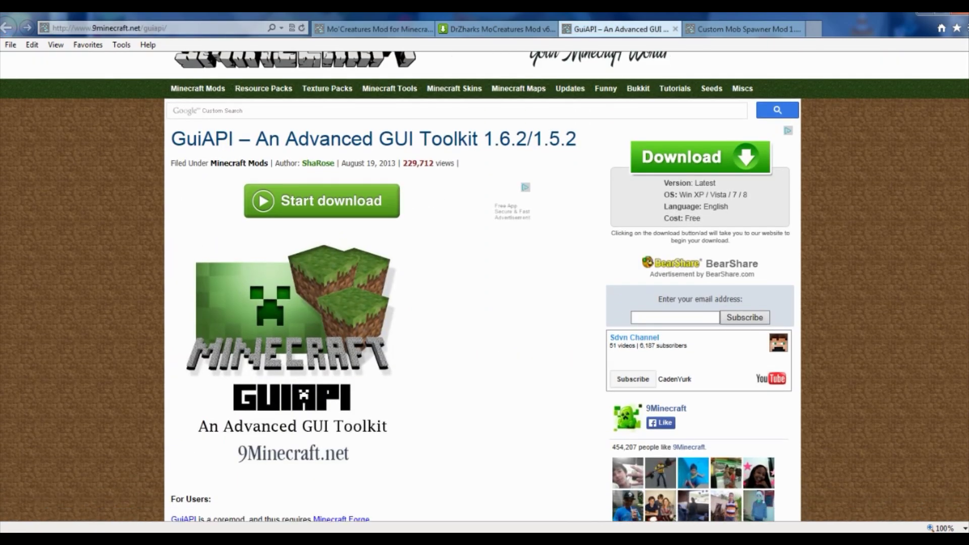
scroll(485, 287, down, 1)
scroll(485, 287, up, 2)
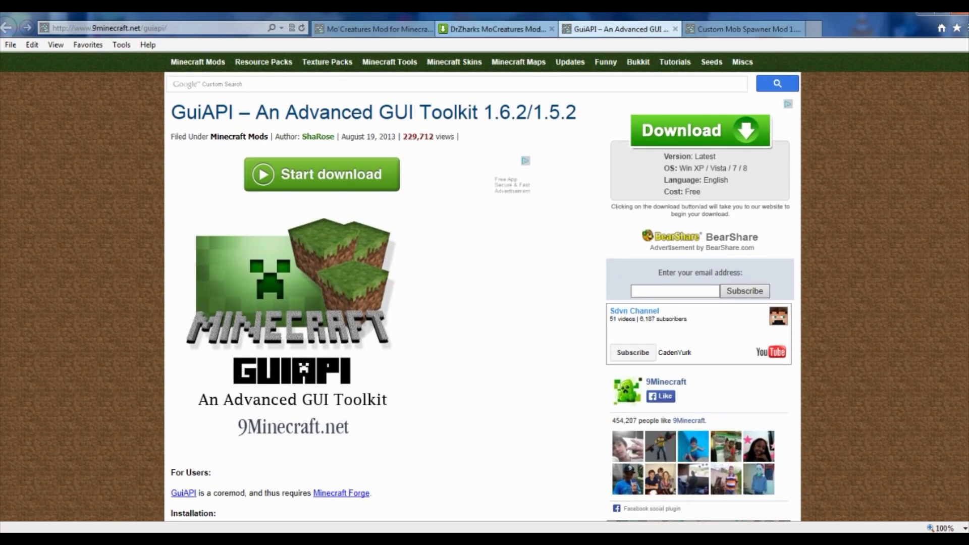
click(373, 29)
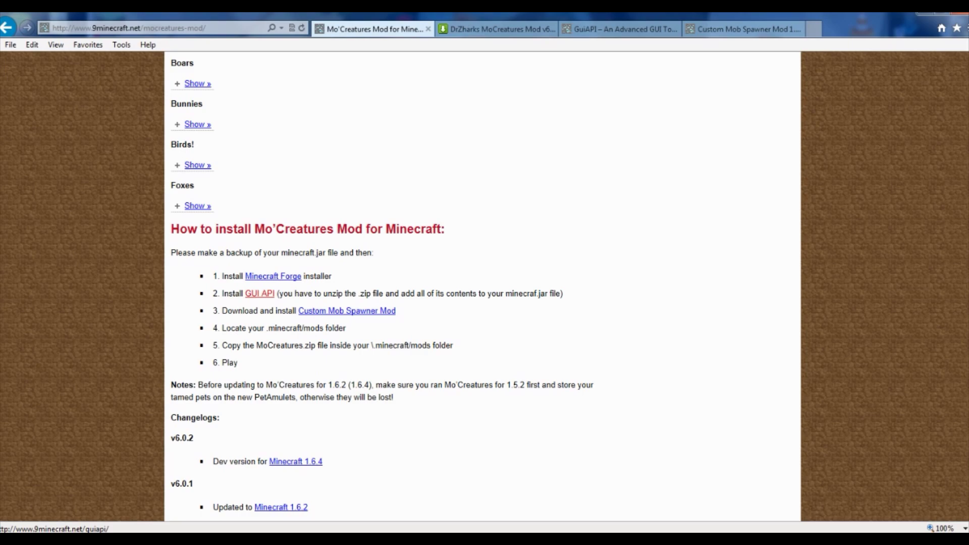
click(620, 28)
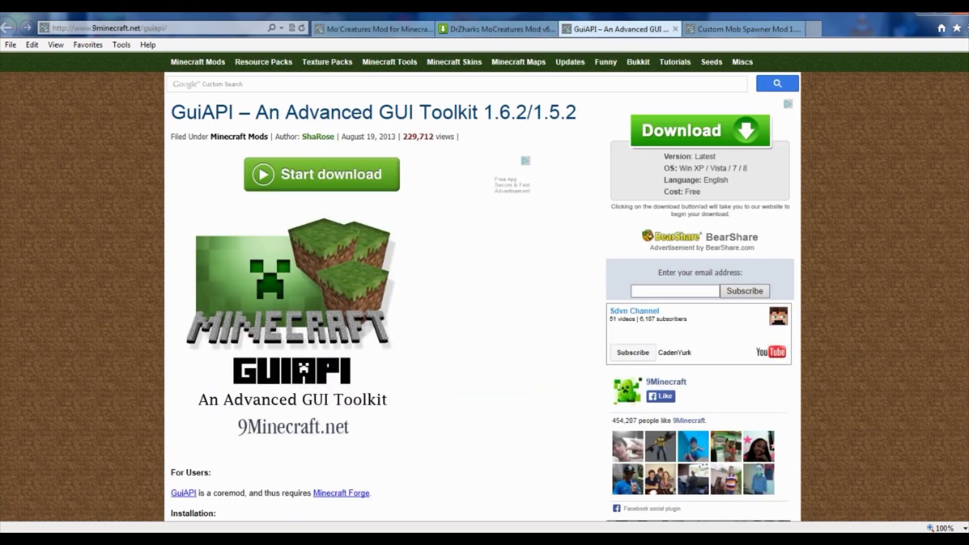
scroll(308, 121, down, 10)
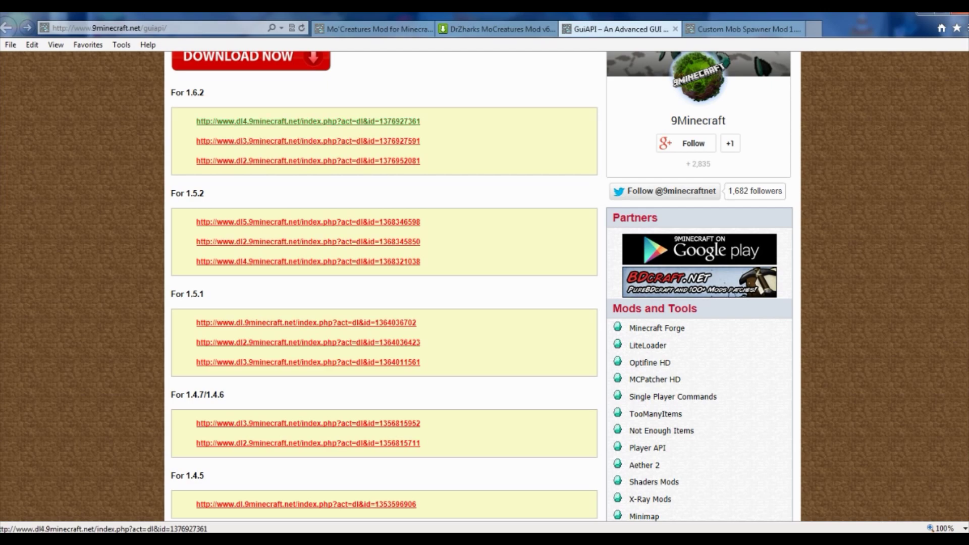
scroll(308, 140, up, 2)
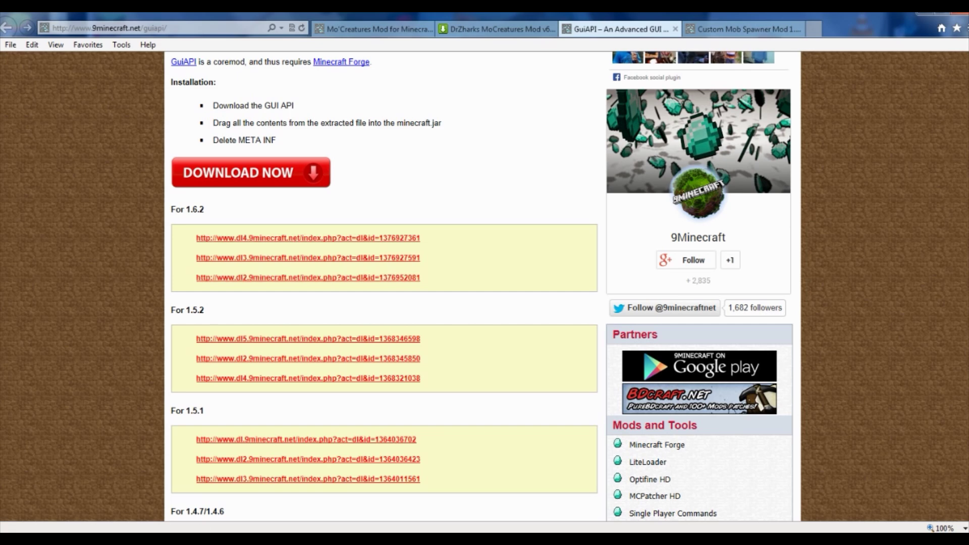
scroll(384, 282, up, 4)
scroll(384, 283, up, 5)
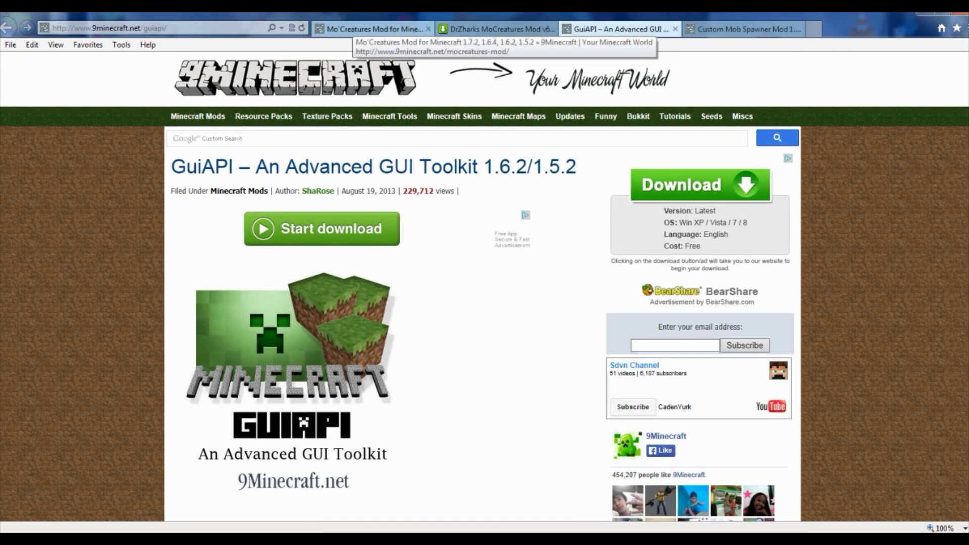
Step: Recheck the Mo'Creatures installation requirements and examine the 1.6.2 and 1.6.4 download links on the Custom Mob Spawner Mod page
click(371, 29)
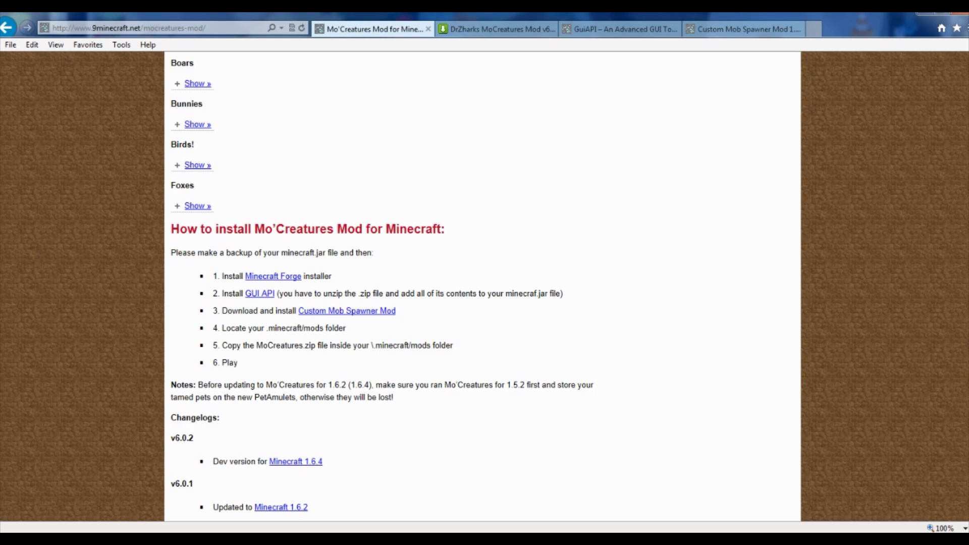
scroll(485, 288, up, 5)
scroll(485, 288, down, 5)
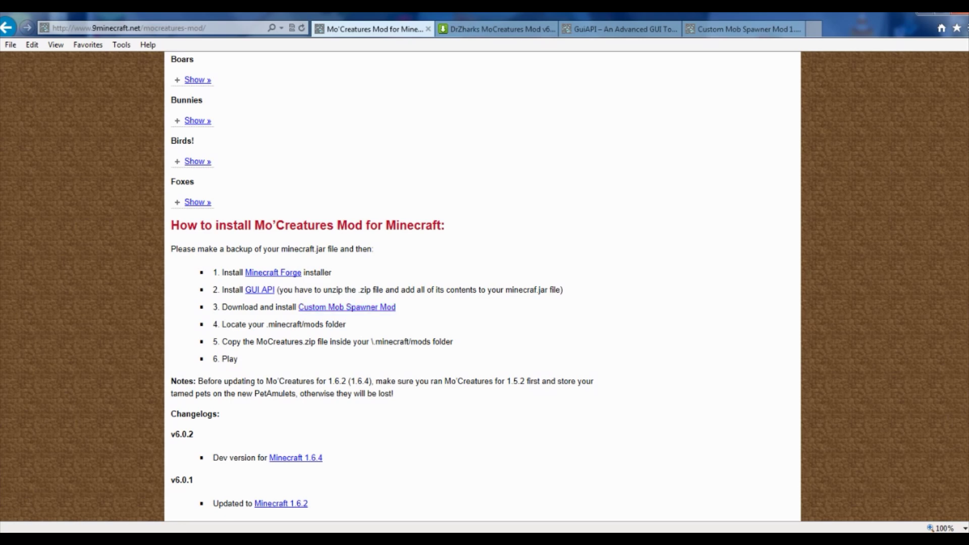
click(744, 29)
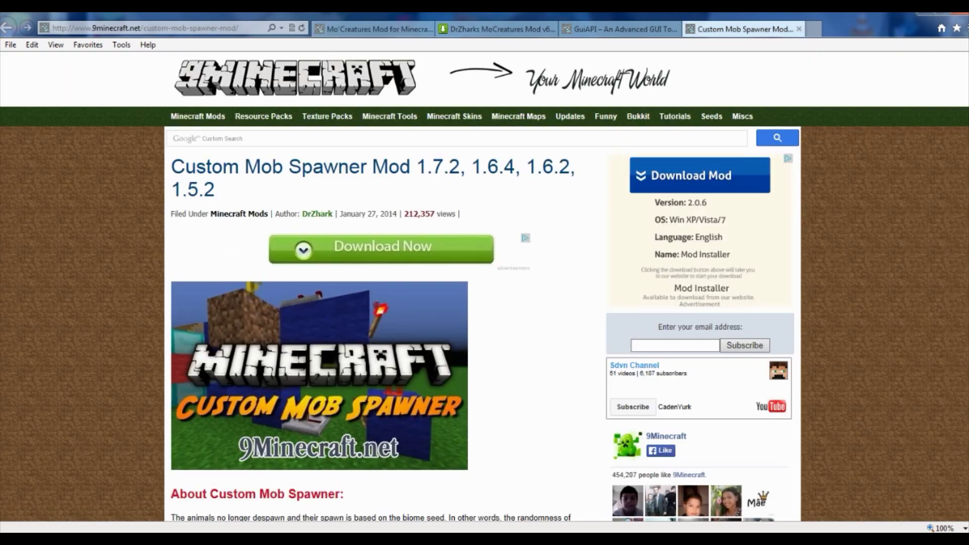
scroll(485, 288, down, 10)
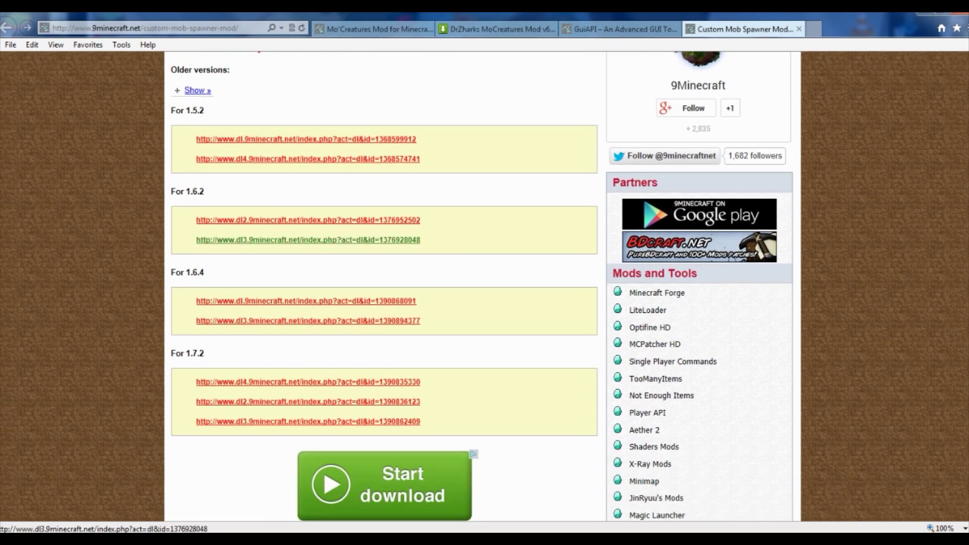
click(305, 301)
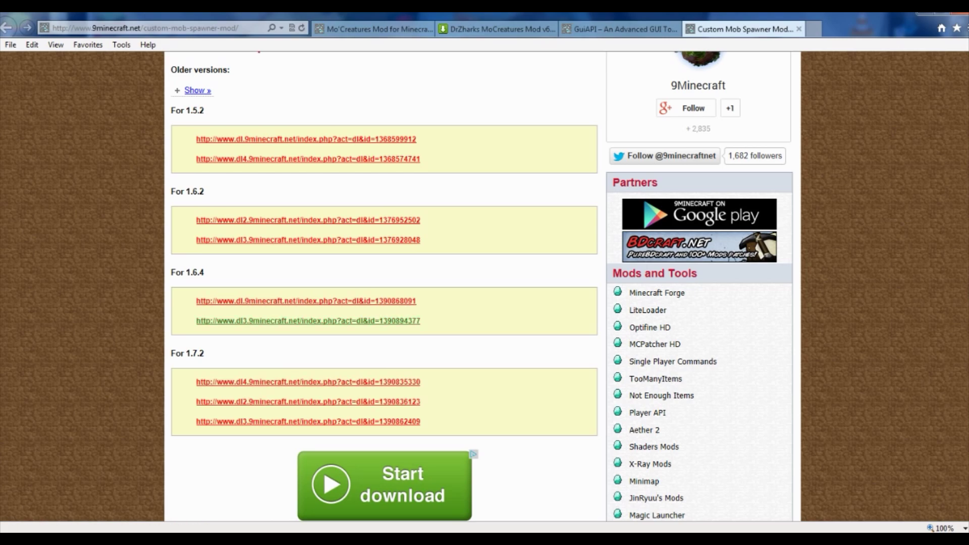
scroll(308, 382, up, 1)
scroll(384, 283, up, 8)
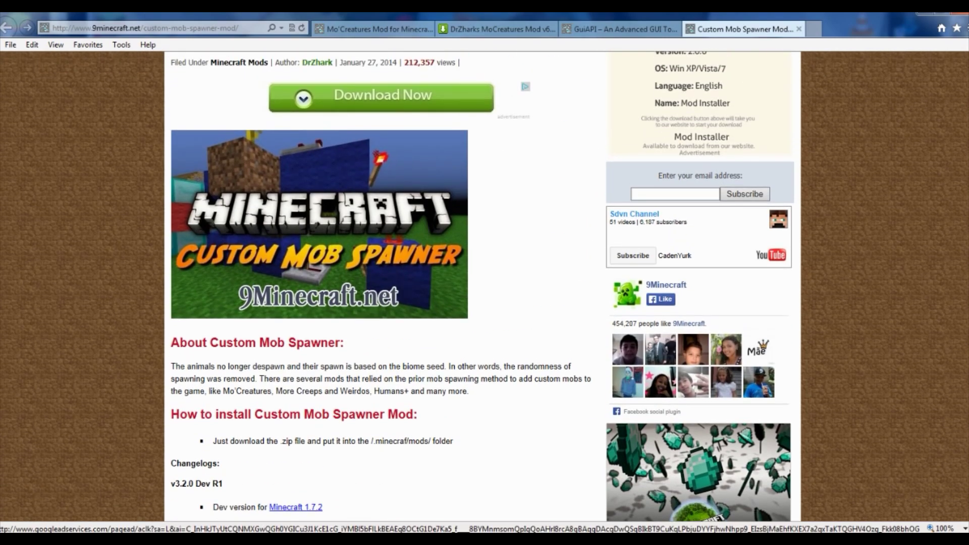
Step: Download DrZharks MoCreatures Mod v6.1.0.zip through the Mo'Creatures page's MediaFire link for 1.6.2/1.6.4 and save the file
click(373, 29)
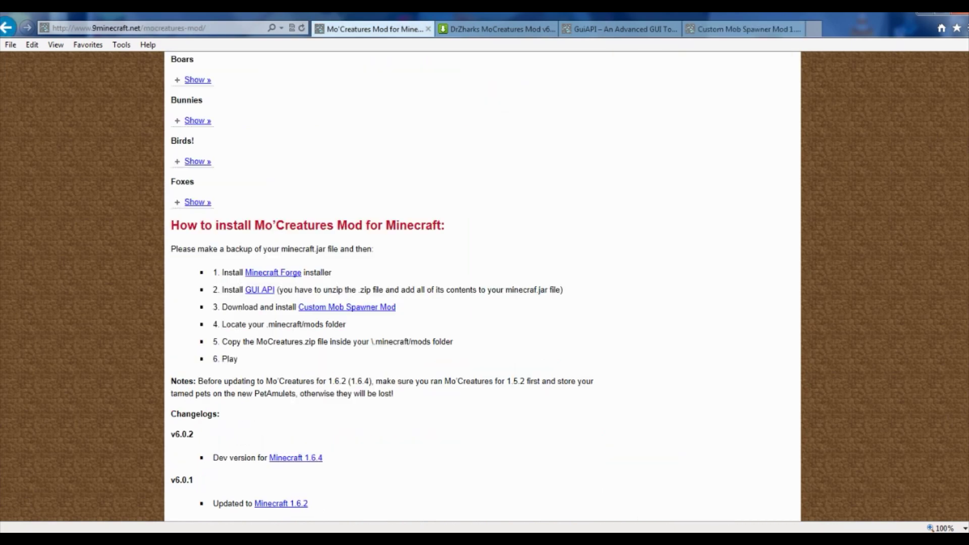
scroll(485, 287, up, 2)
scroll(485, 286, down, 5)
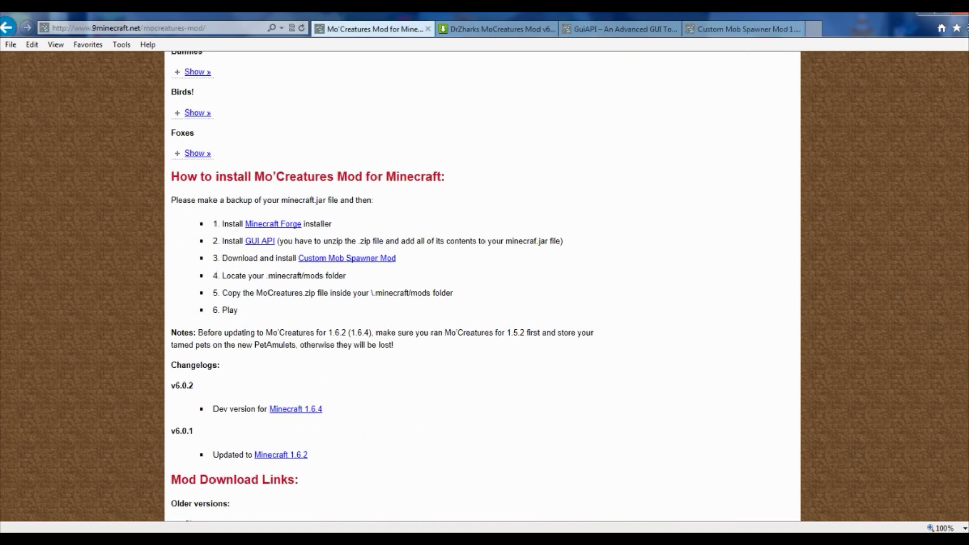
scroll(485, 286, down, 4)
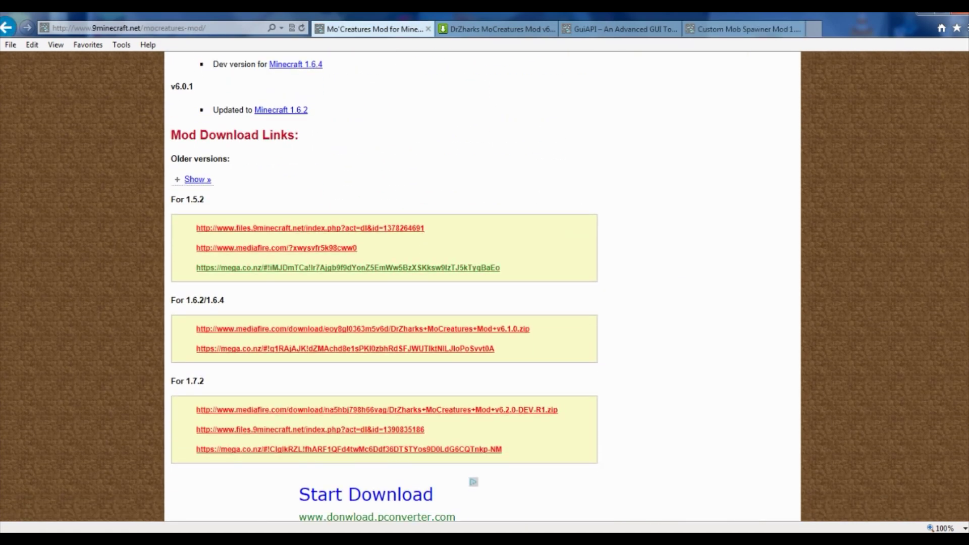
scroll(484, 286, down, 2)
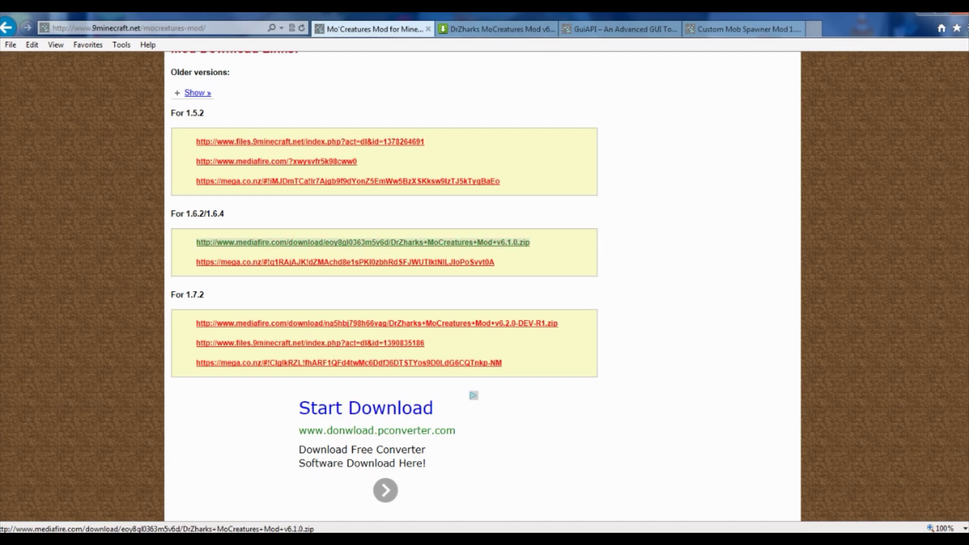
click(363, 242)
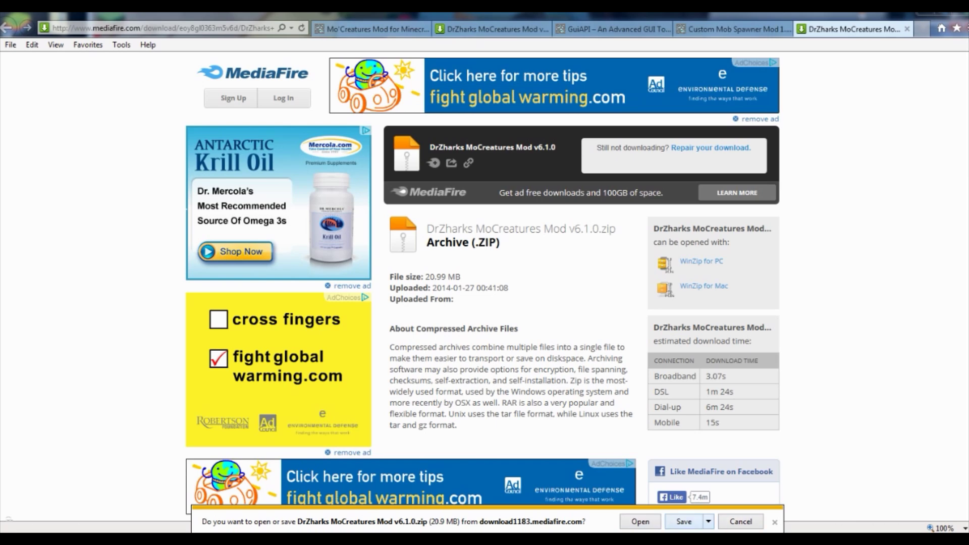
click(684, 521)
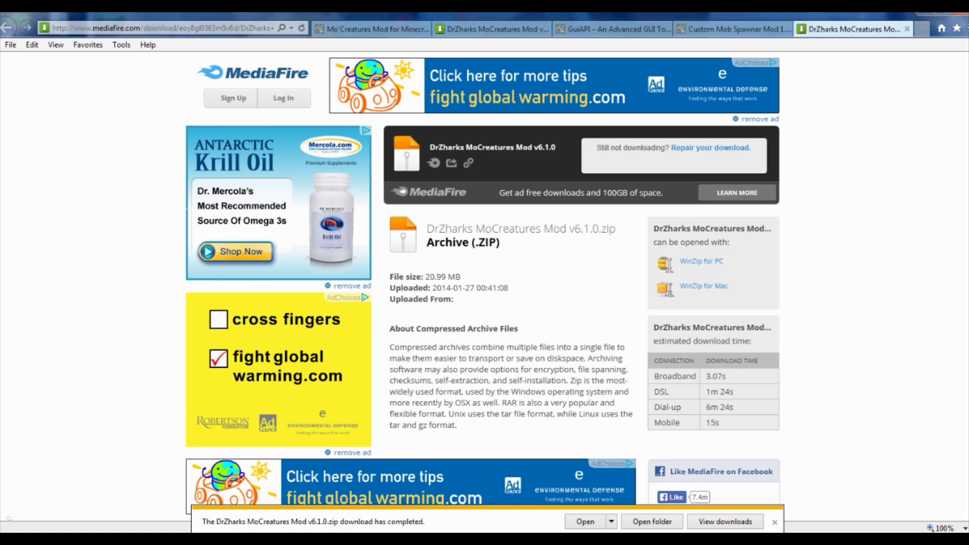
Step: View the downloaded DrZharks MoCreatures Mod v6.1.0 archive in its Downloads folder and close the folder window
click(652, 521)
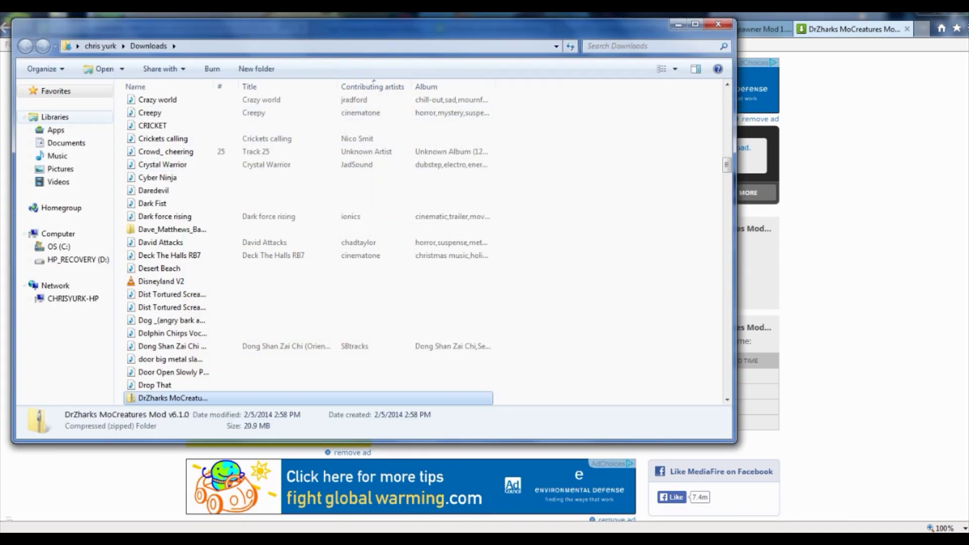
drag(371, 21, 381, 29)
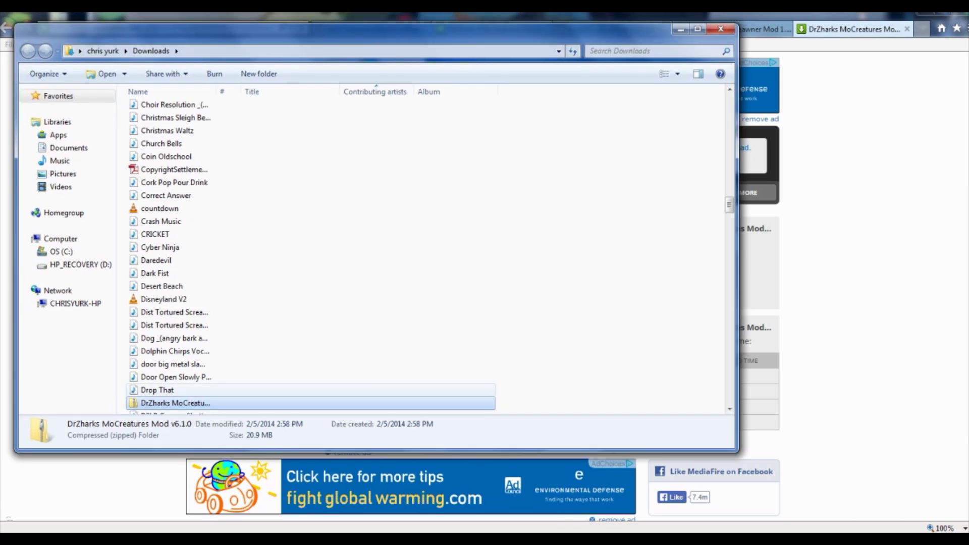
drag(323, 33, 386, 44)
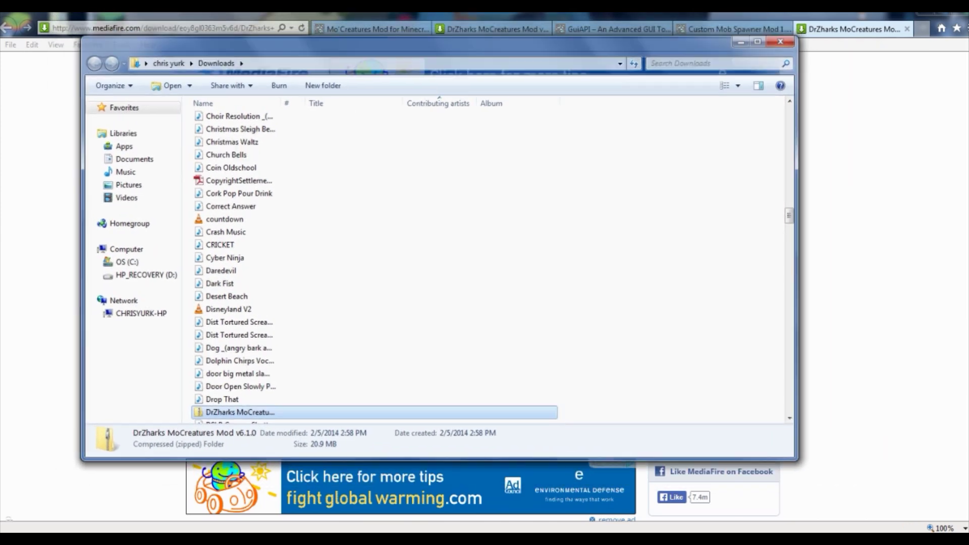
click(783, 40)
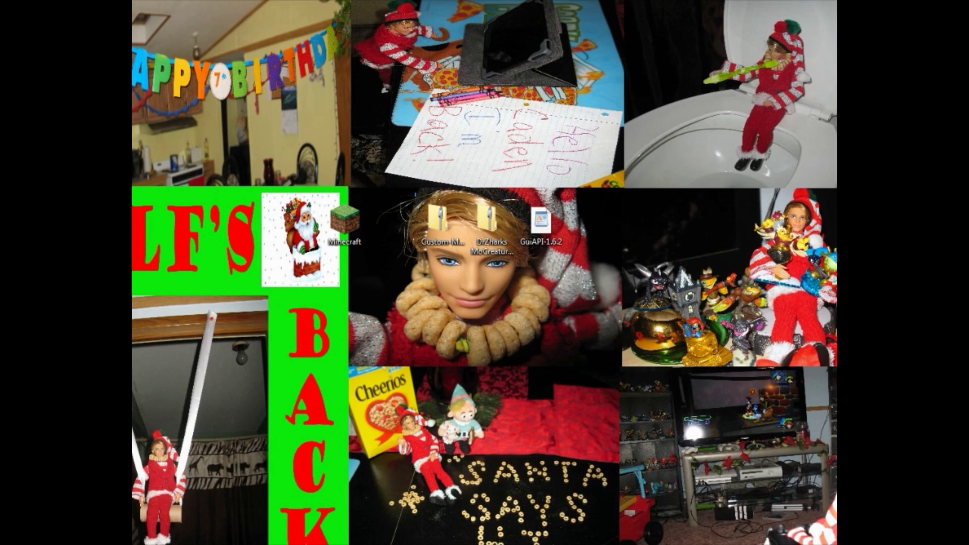
Step: Open the %appdata% folder and go into the mods folder inside .minecraft
drag(414, 192, 568, 273)
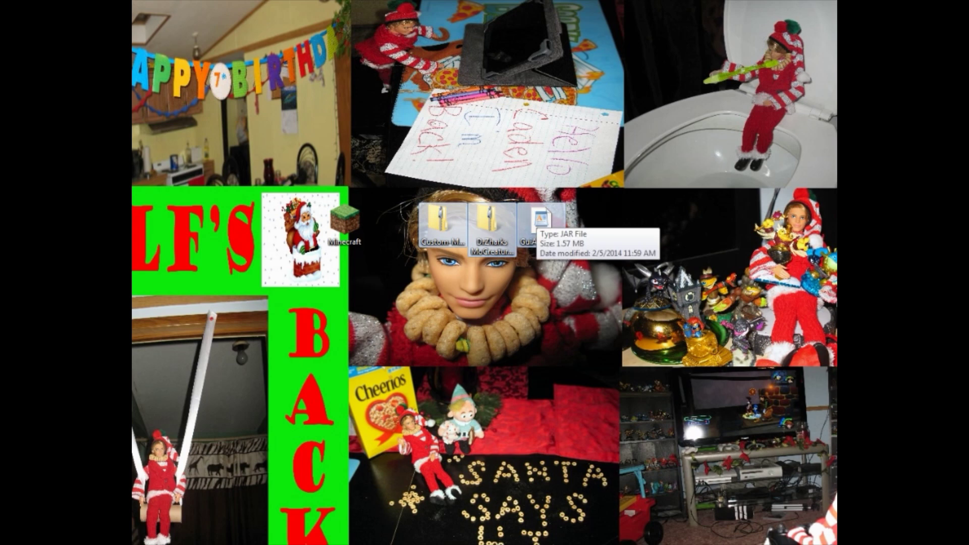
key(Escape)
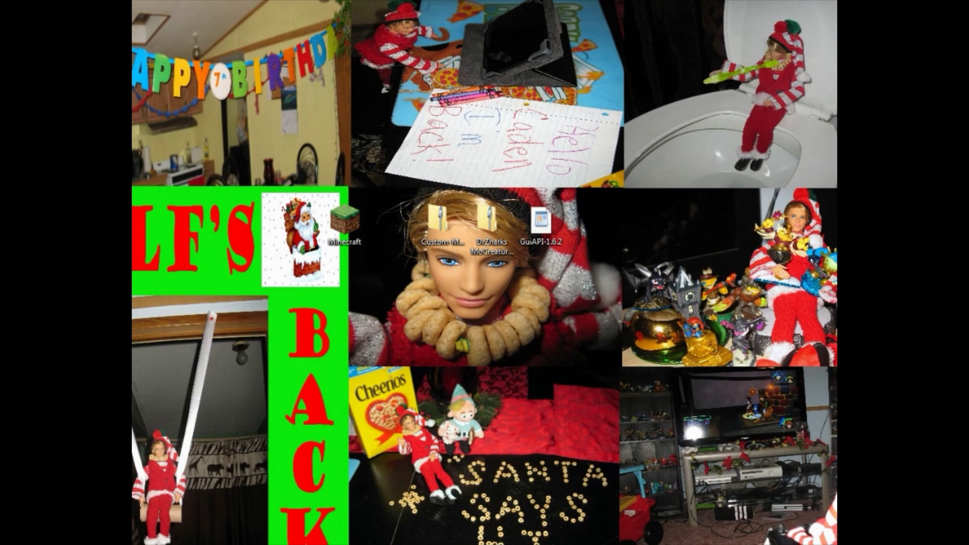
key(super)
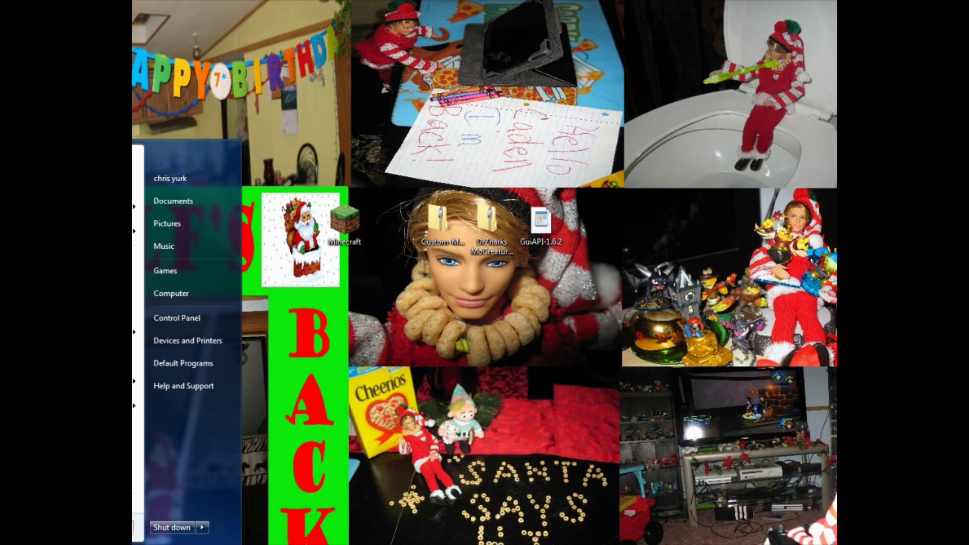
text(%app)
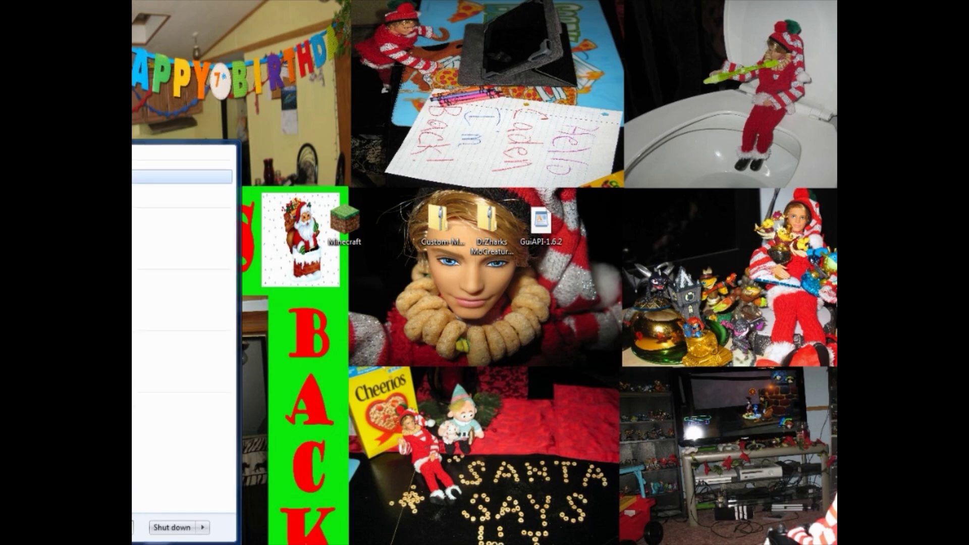
text(data%)
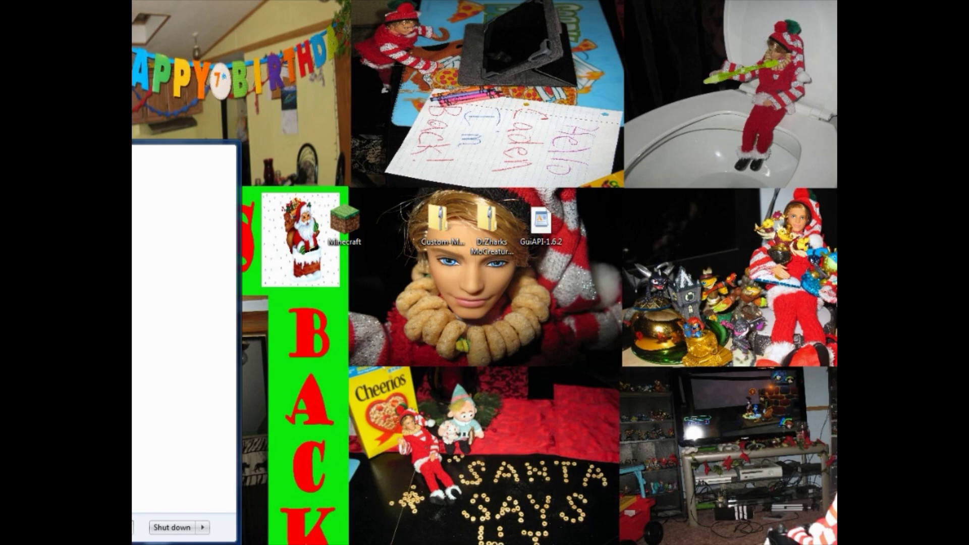
key(Return)
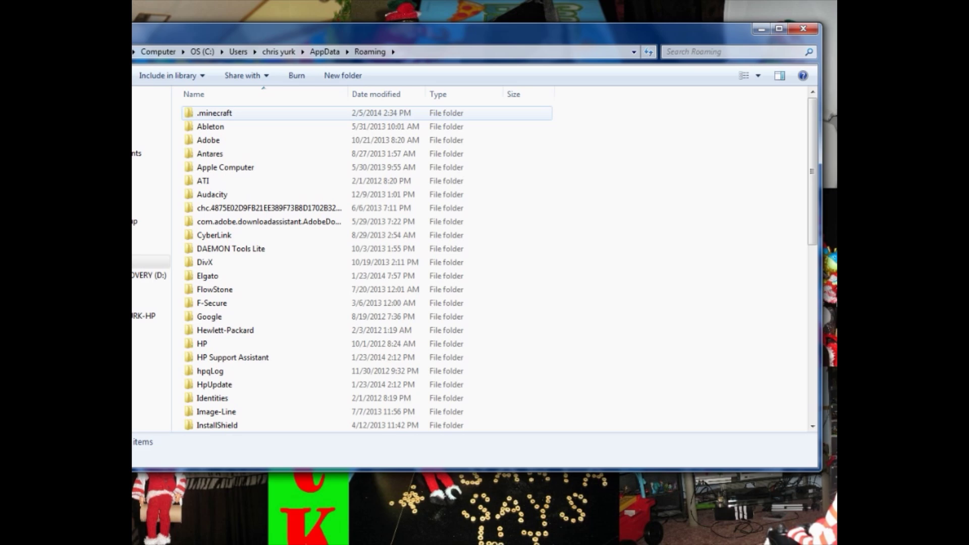
click(215, 113)
double_click(214, 113)
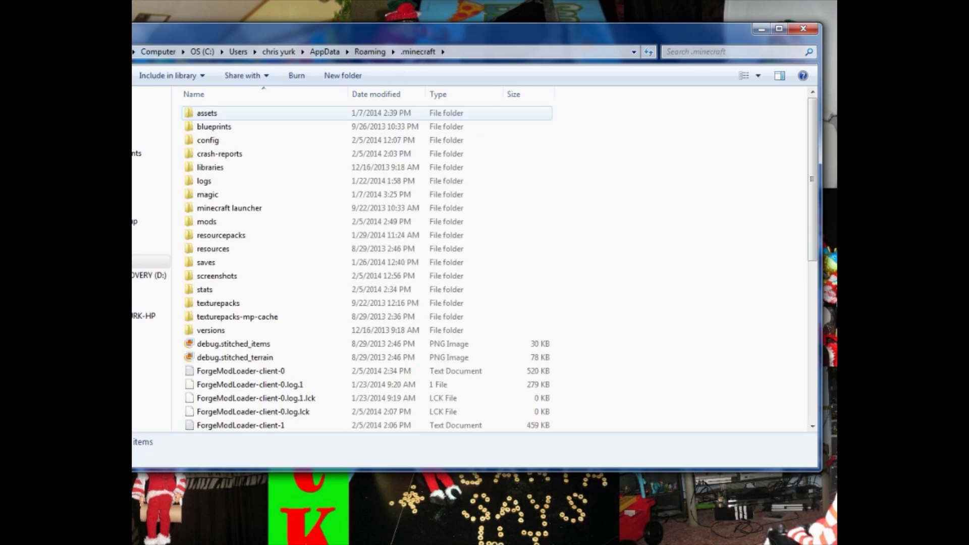
double_click(282, 223)
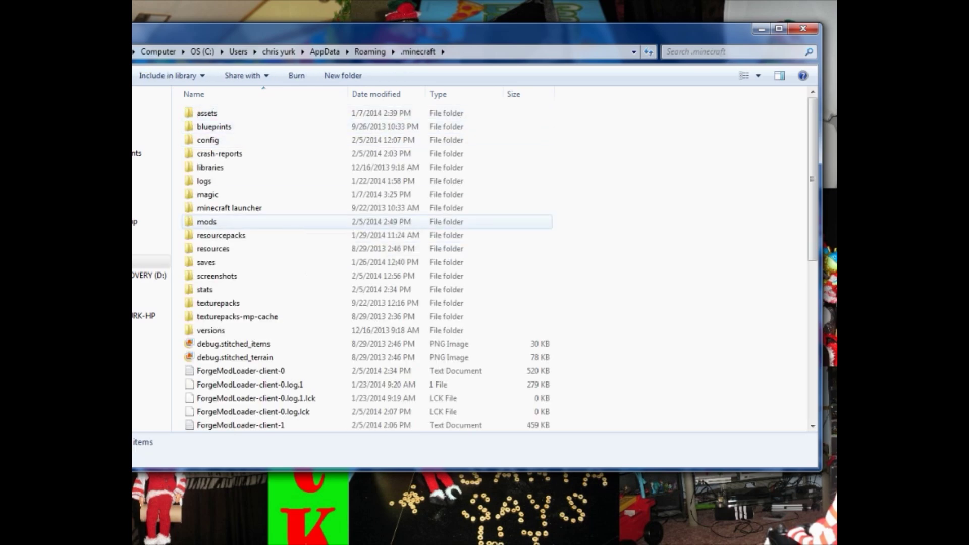
Step: Move the Custom Mob Spawner, DrZharks MoCreatures and GuiAPI-1.6.2 files from the desktop into the mods folder and close the folder window
drag(691, 33, 306, 35)
drag(442, 222, 303, 182)
drag(492, 227, 341, 220)
drag(540, 222, 303, 199)
drag(235, 35, 693, 39)
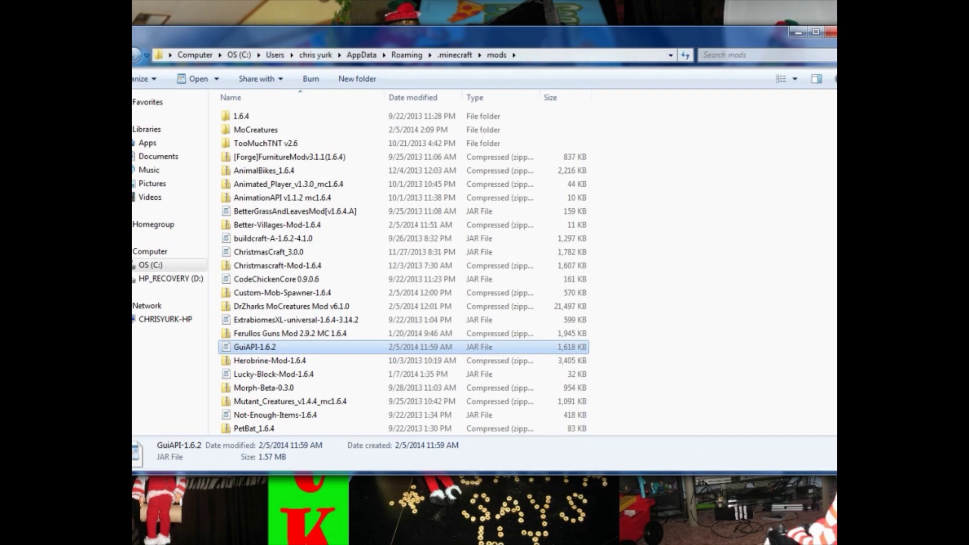
mouse_move(613, 44)
mouse_down()
mouse_move(563, 44)
mouse_move(601, 41)
mouse_move(604, 55)
mouse_up()
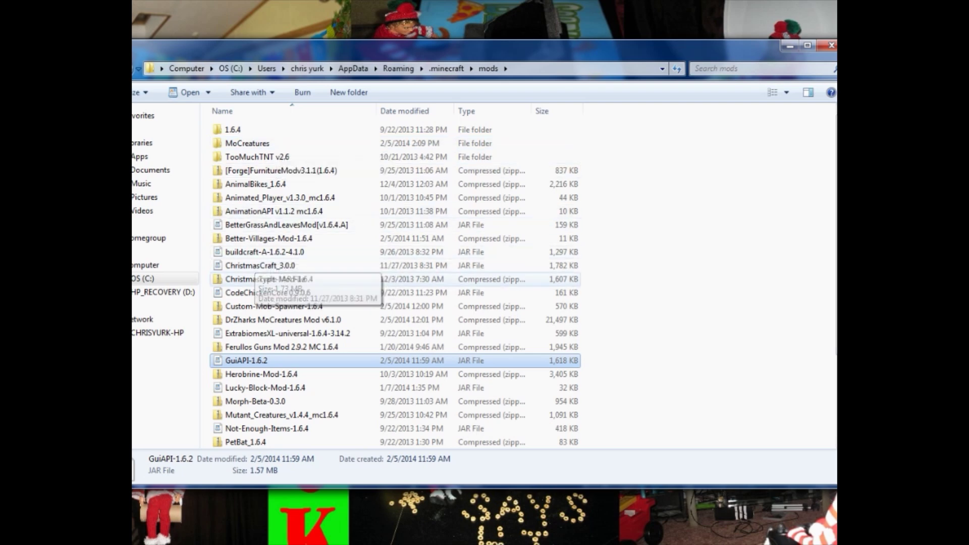
click(253, 307)
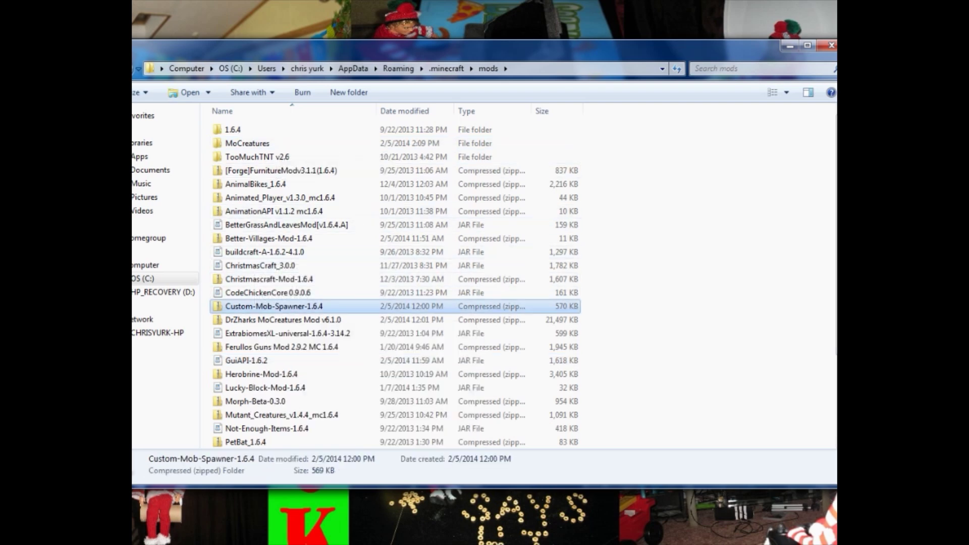
click(830, 46)
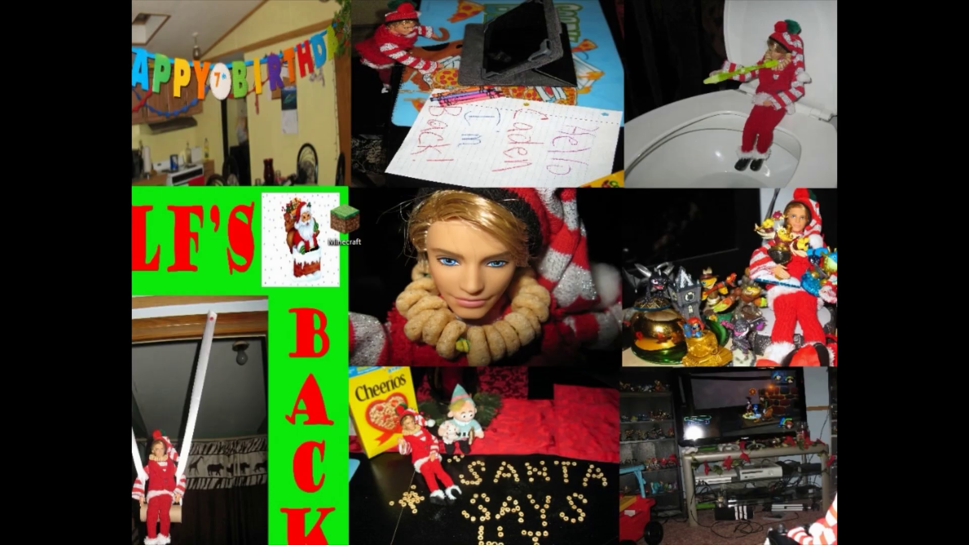
Step: Start the Minecraft launcher from the desktop and select the Forge profile
double_click(345, 222)
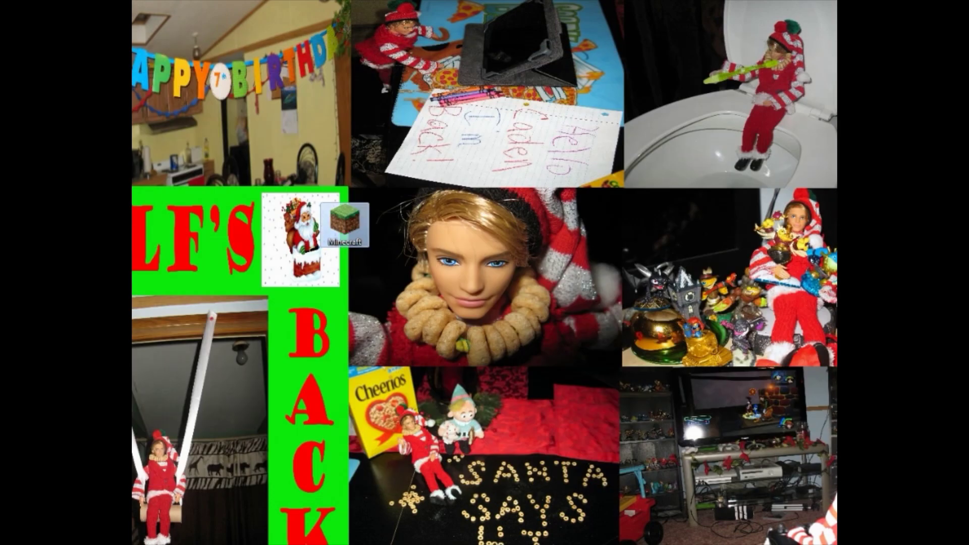
click(528, 287)
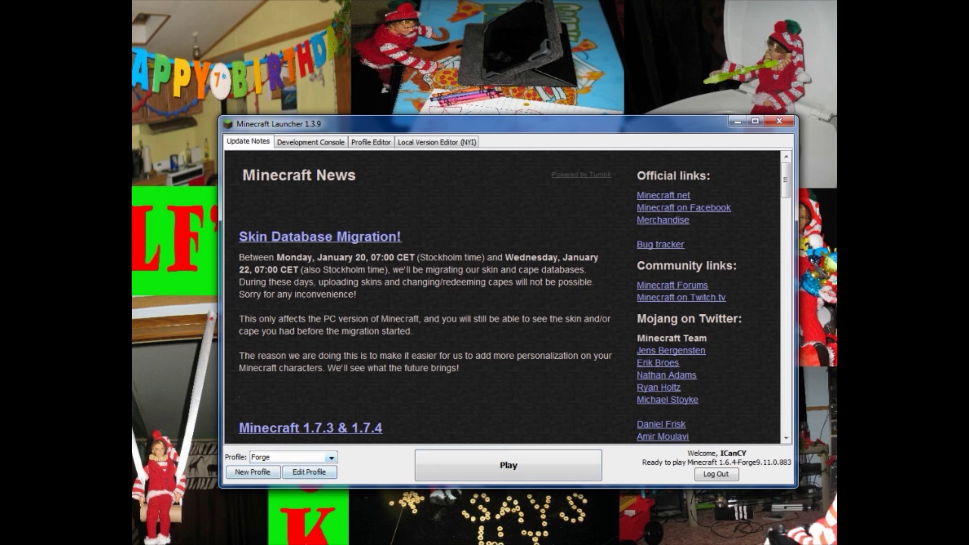
click(331, 458)
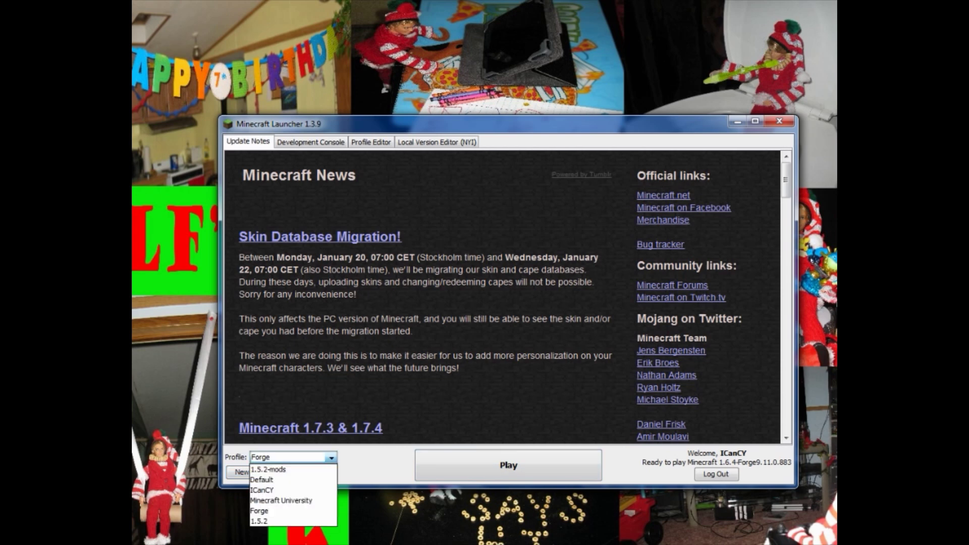
click(293, 511)
Step: Check the game version chosen in the Forge profile and close the Profile Editor without saving
click(309, 472)
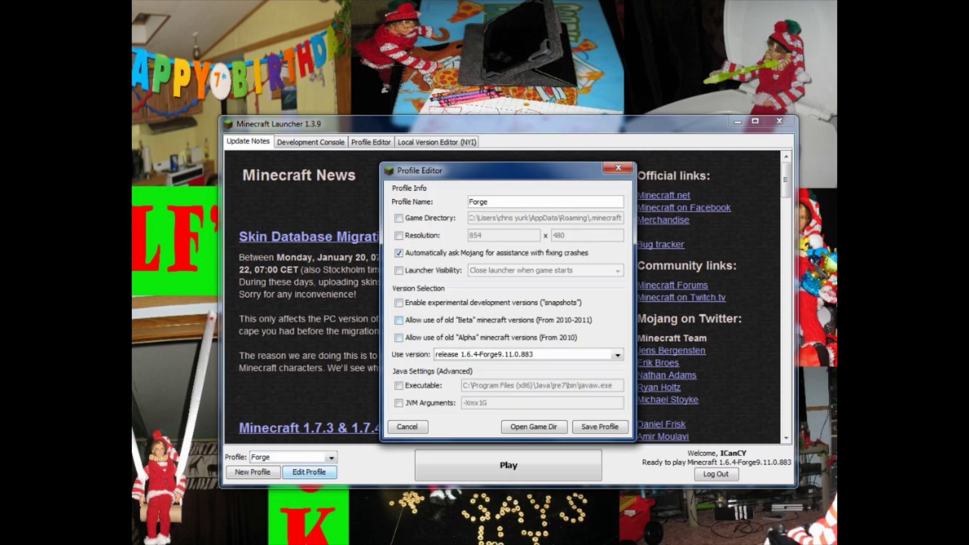
click(617, 354)
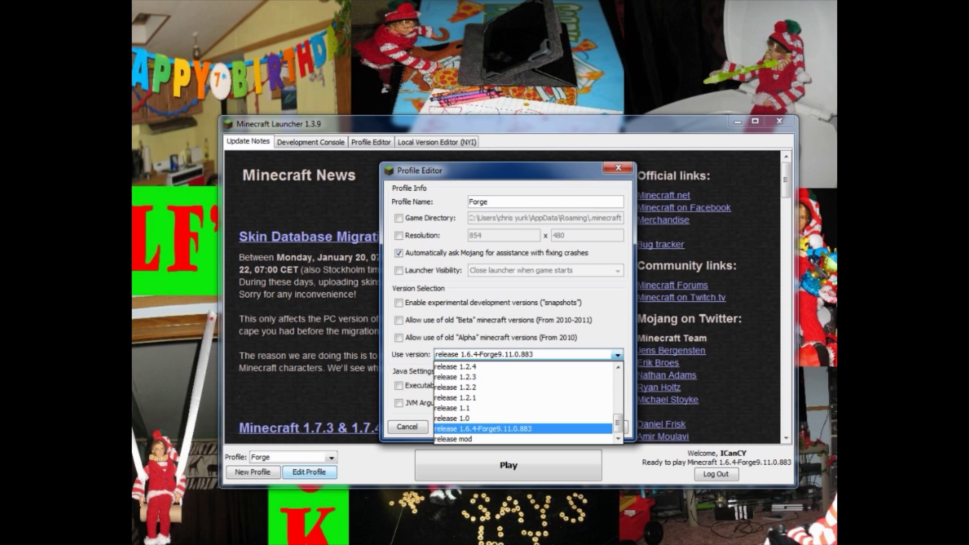
click(618, 167)
click(619, 168)
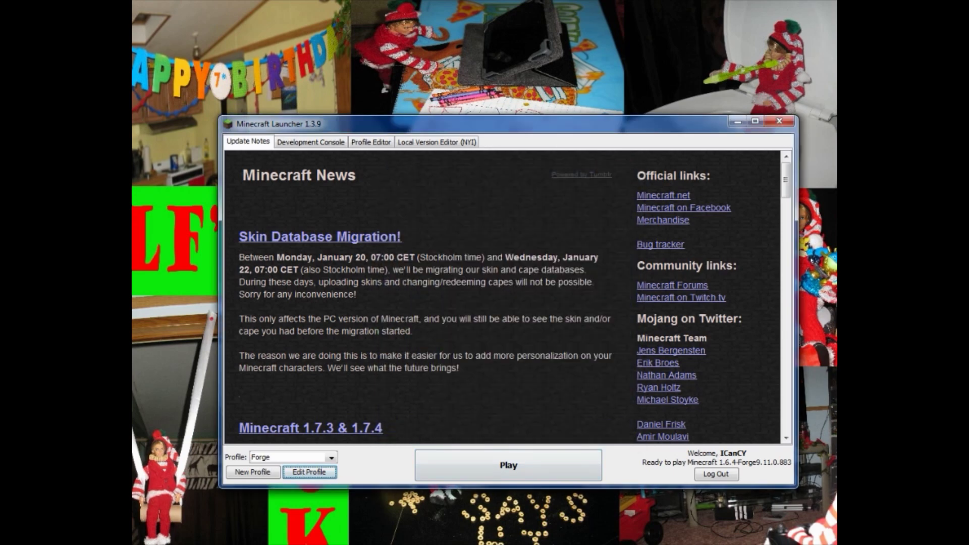
Step: Launch Minecraft with the Forge profile, look through the Mod List and return to the title screen
click(509, 465)
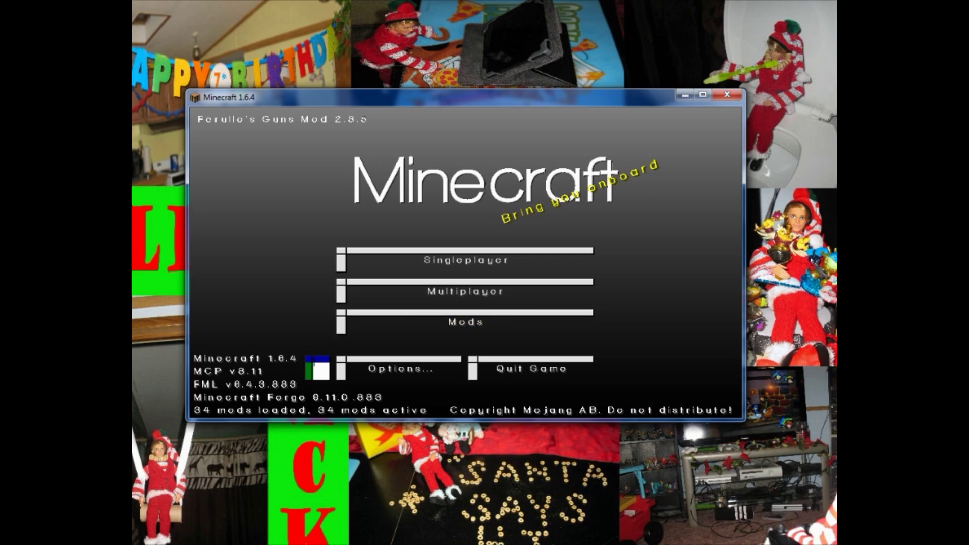
click(466, 322)
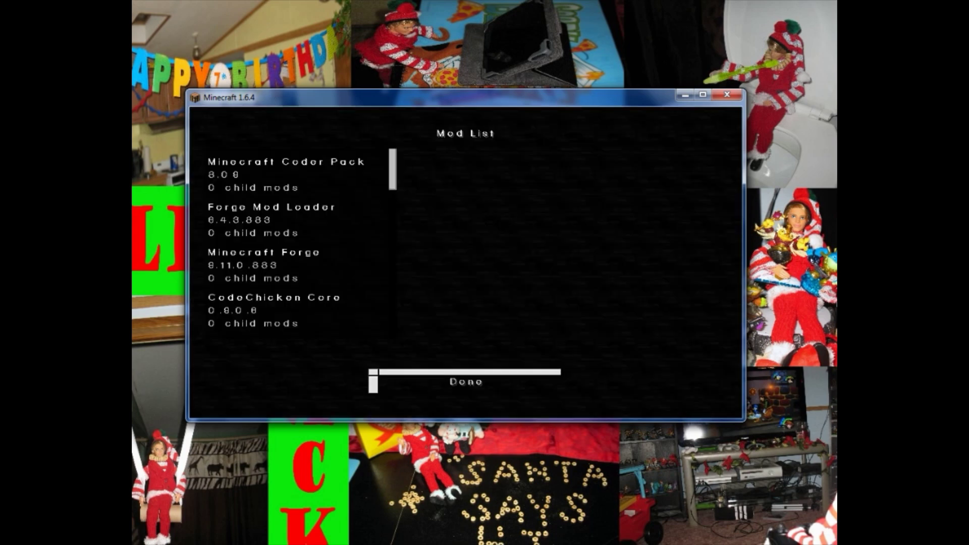
scroll(286, 242, down, 15)
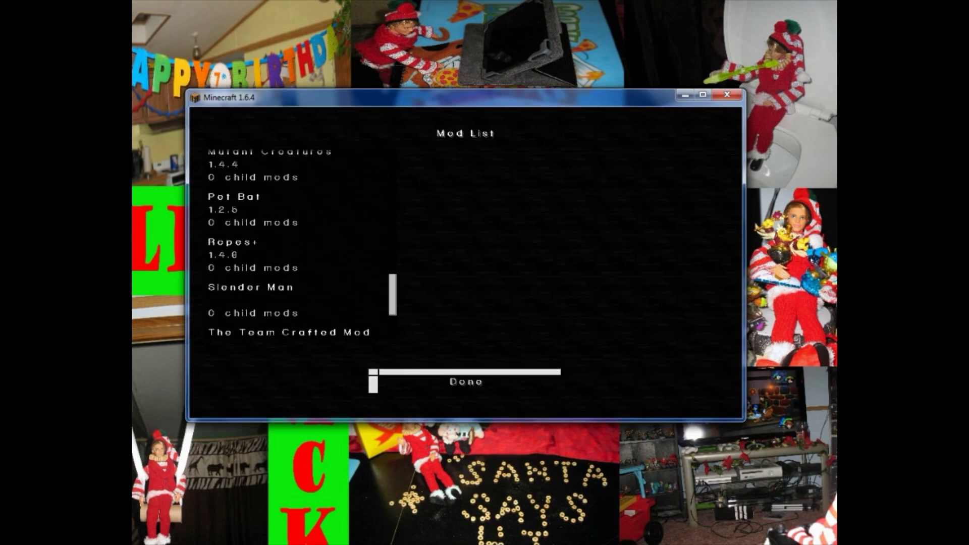
scroll(303, 242, up, 5)
click(466, 382)
Step: Load the singleplayer world Herobrine and turn the Gun HUD off in the Ferullo's Guns Mod options
click(465, 261)
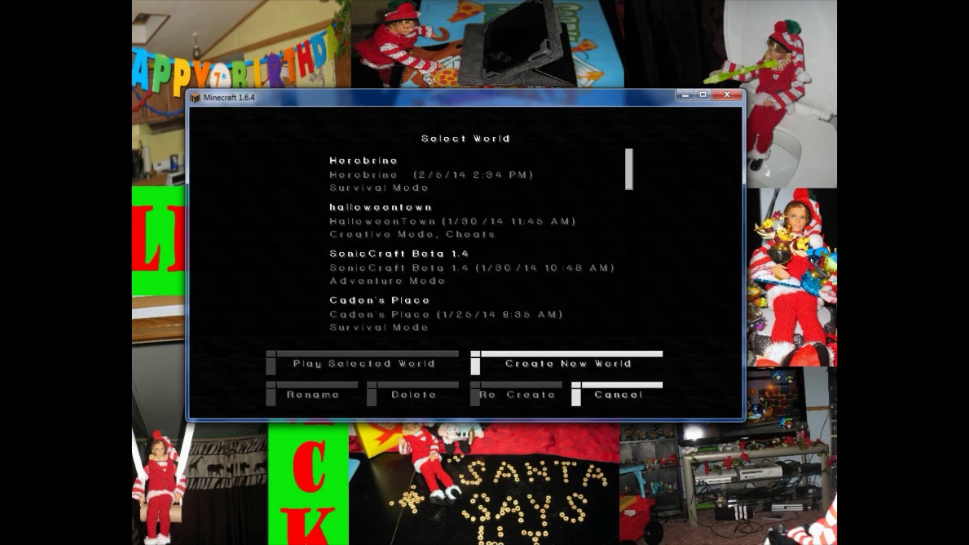
double_click(465, 174)
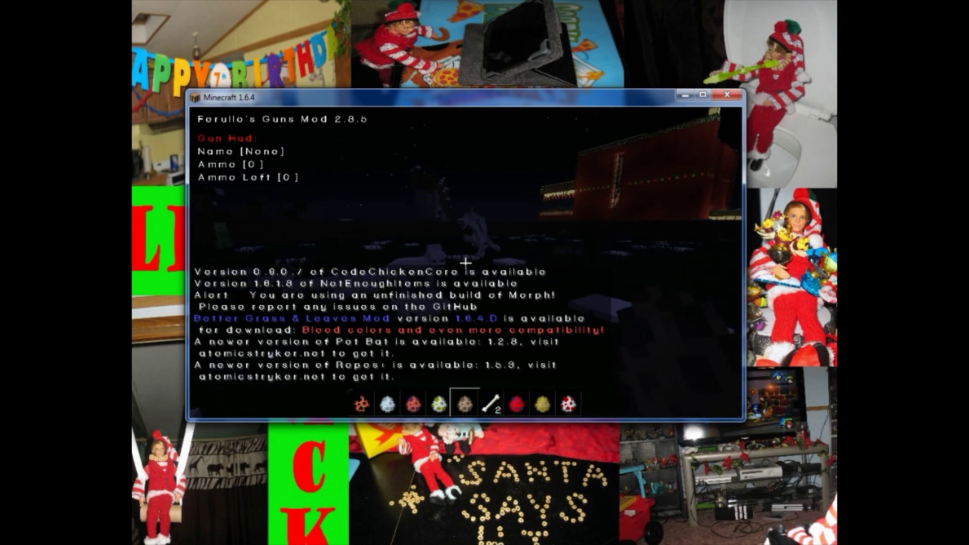
key(g)
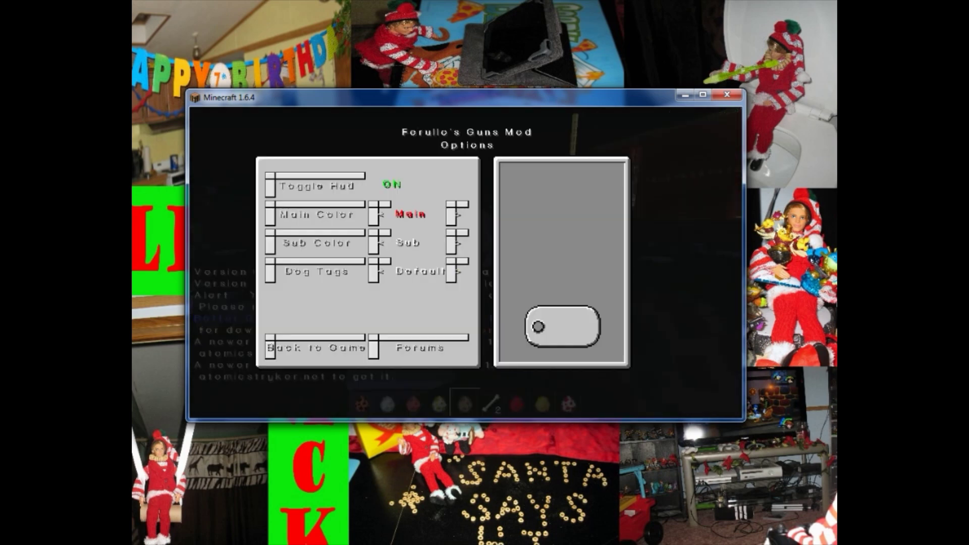
click(315, 185)
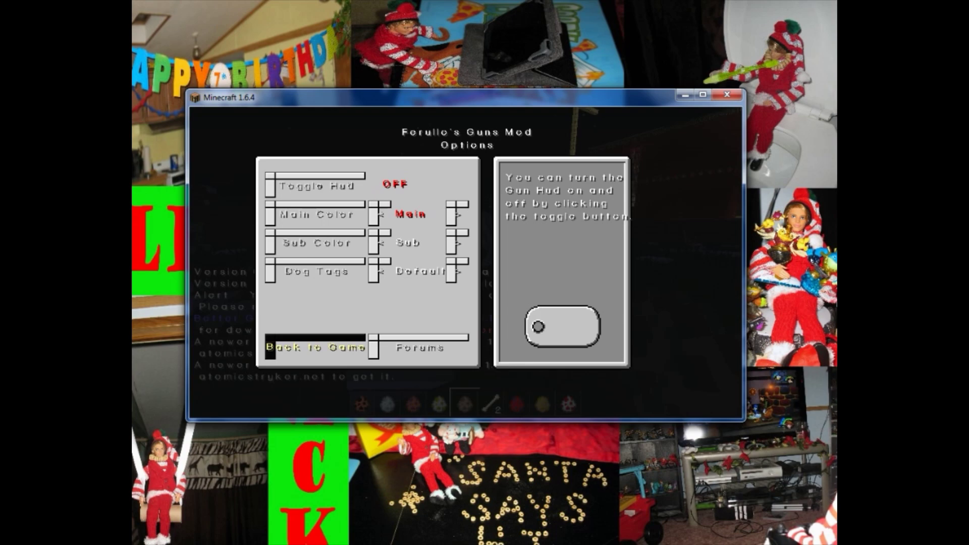
click(316, 348)
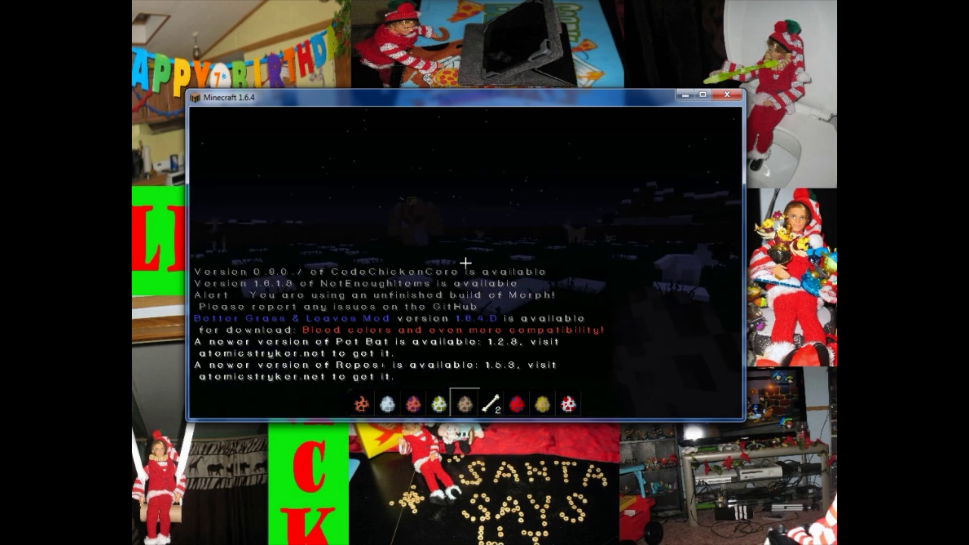
Step: Walk forward through the world to look around the dark terrain for creatures
key(w)
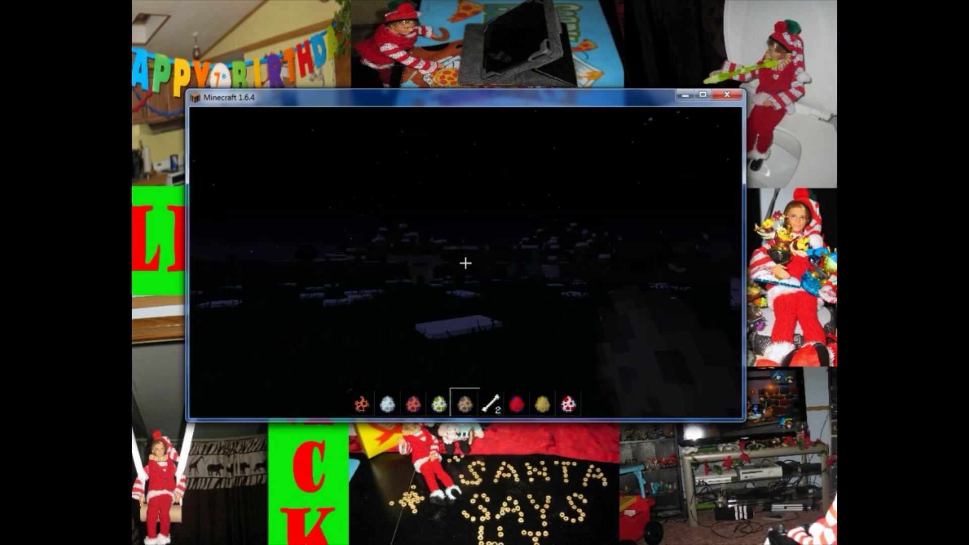
key(w)
key(w)
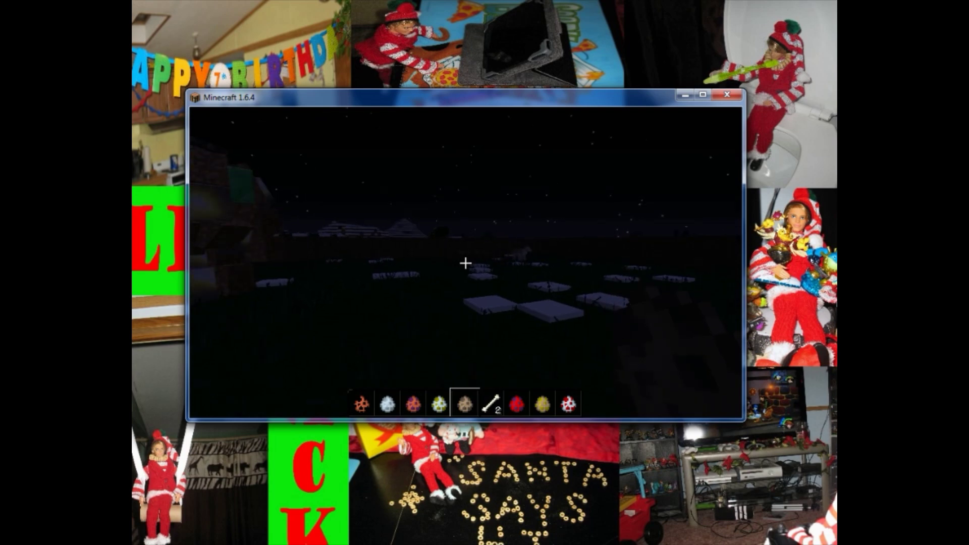
Step: Examine the monster general settings under Mobs in DrZhark's Mo'Creatures settings and return to the game
key(F6)
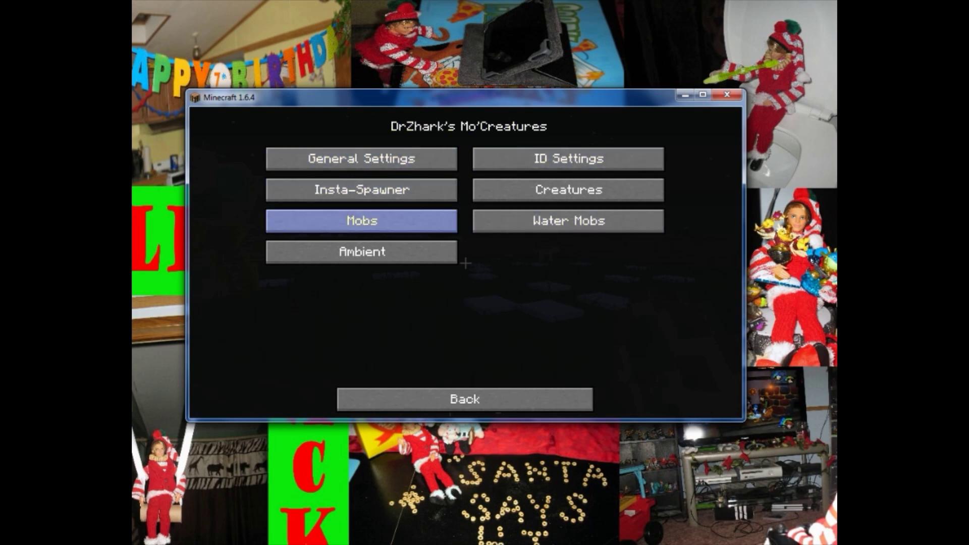
click(362, 220)
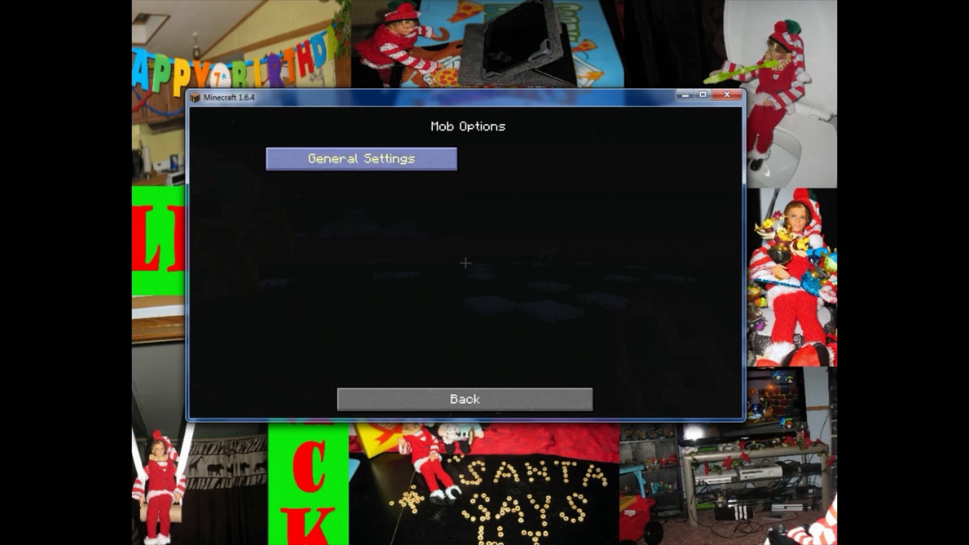
click(362, 158)
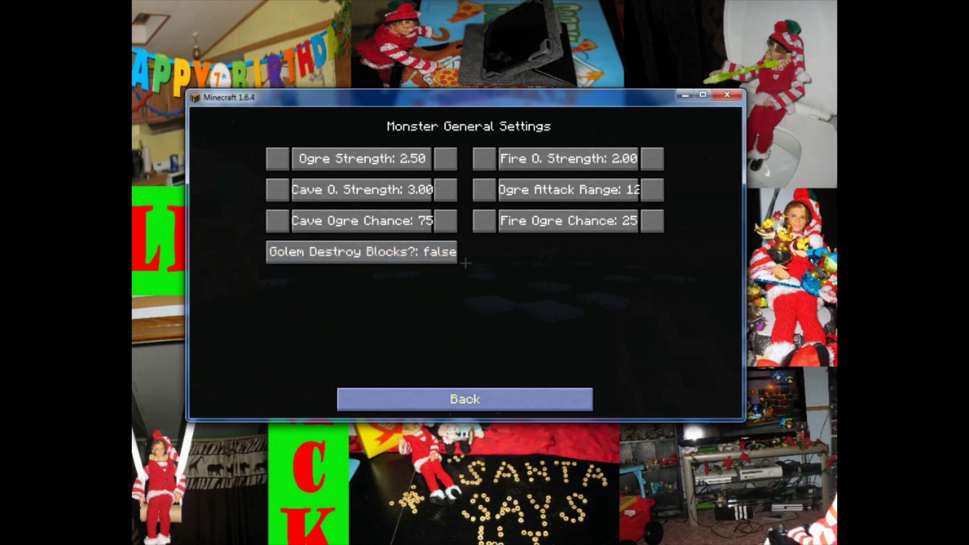
click(465, 399)
click(465, 398)
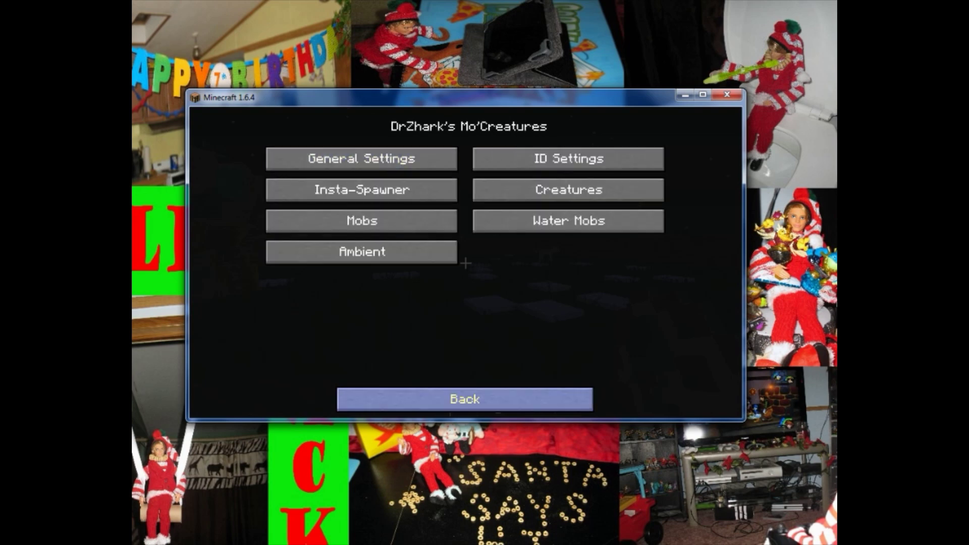
click(464, 399)
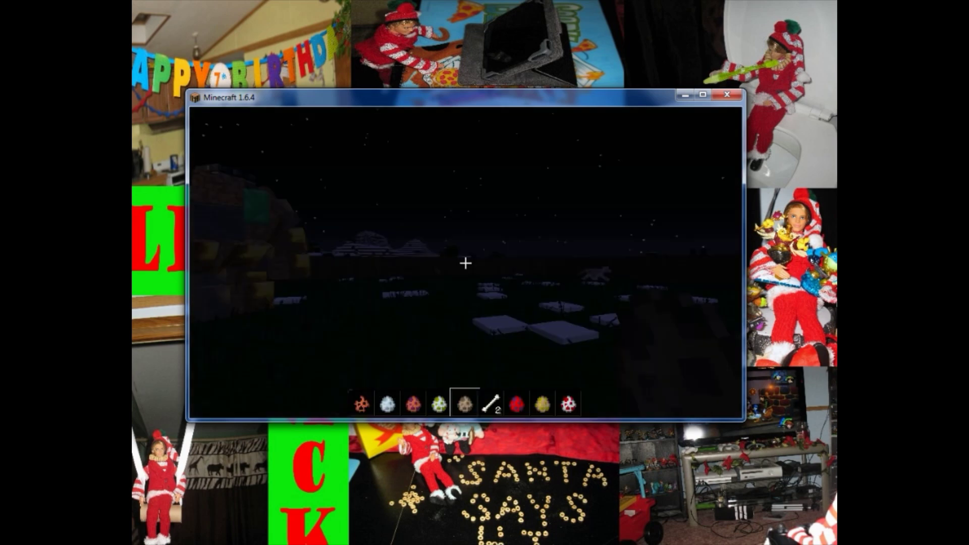